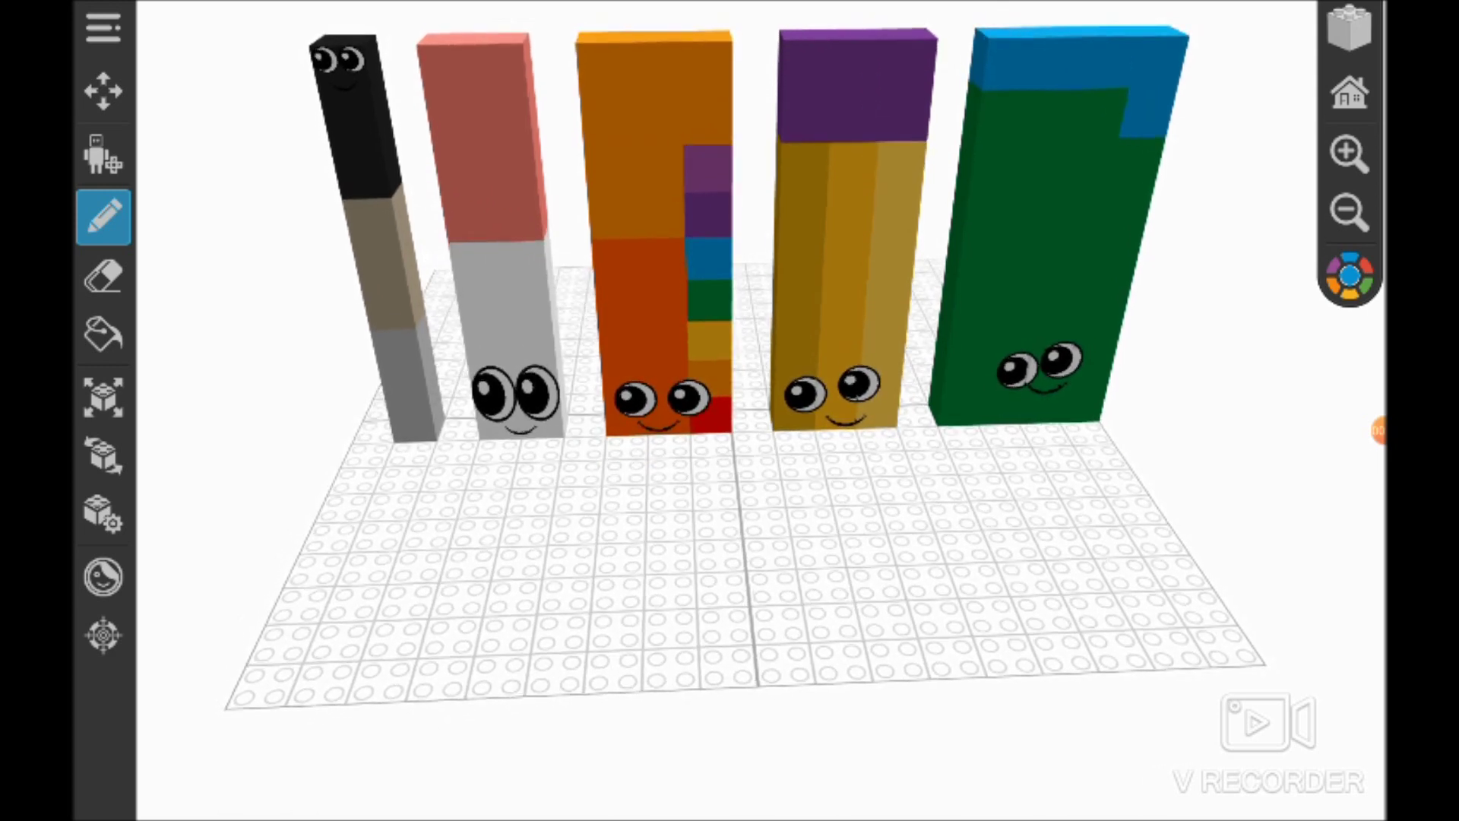
Start a new 3D text piece reading 9 from the block palette and bring up its colour choices.
left_click(103, 27)
key("Escape")
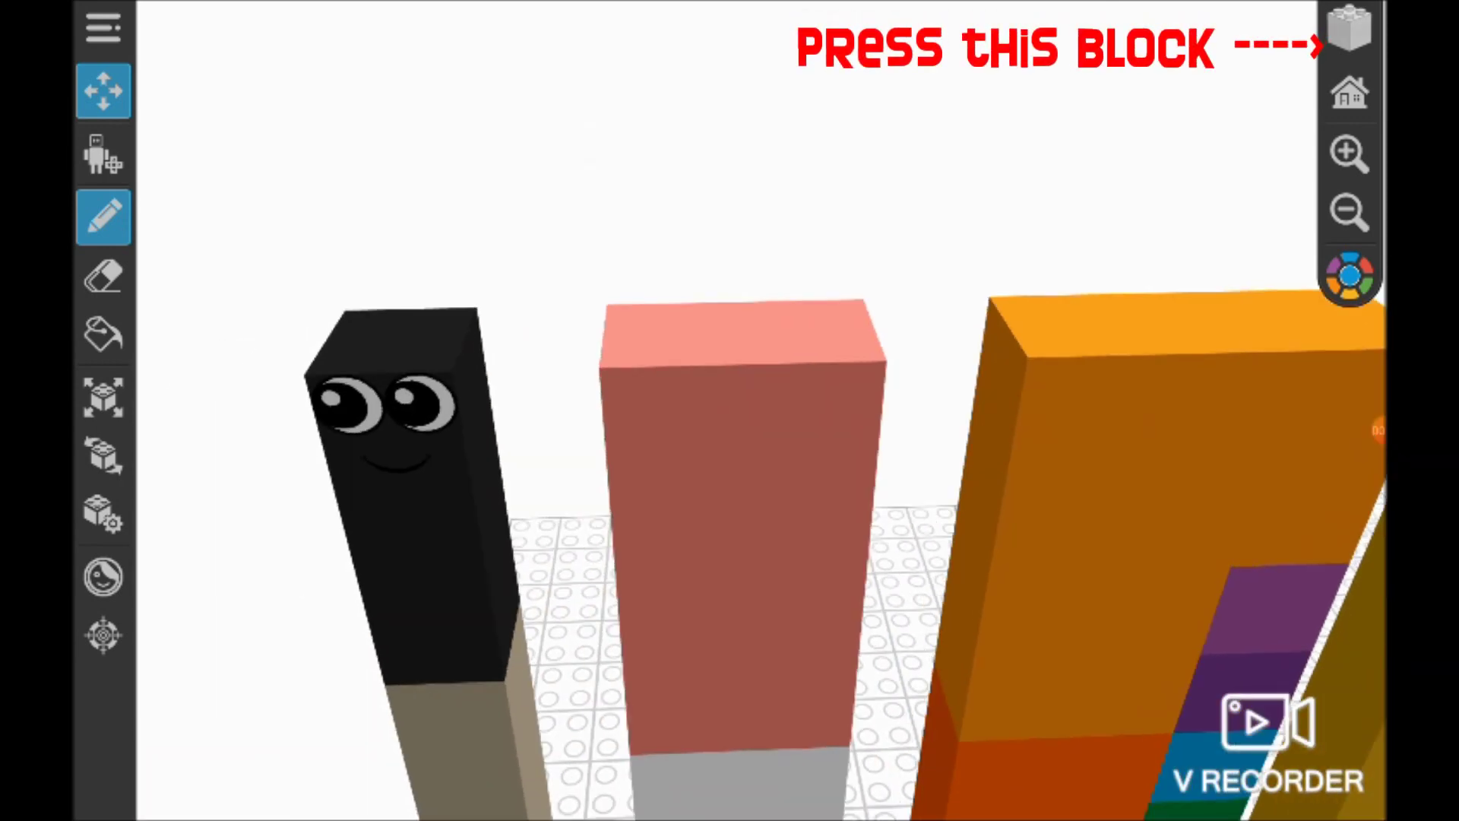
left_click(1349, 29)
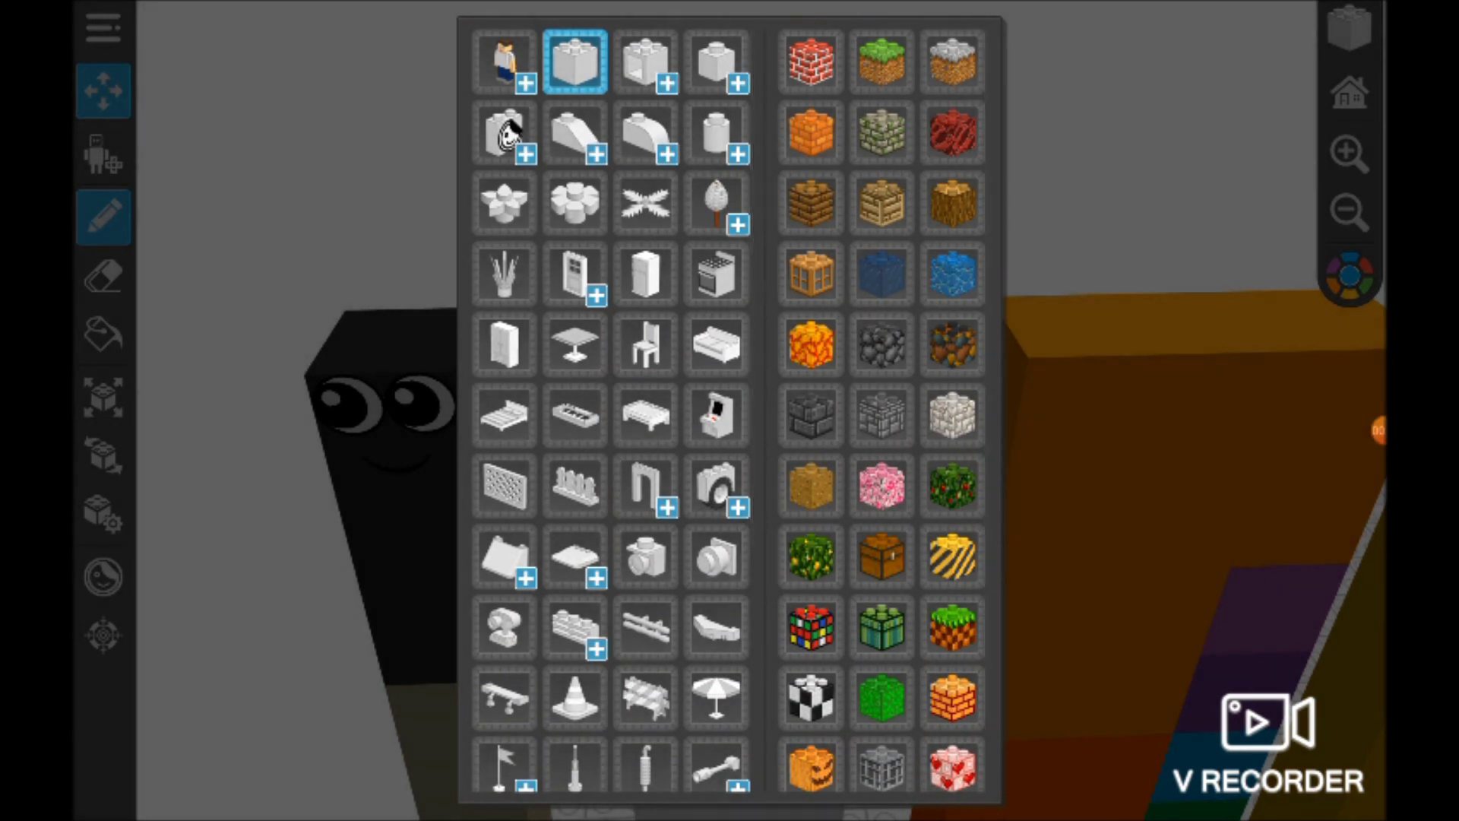
scroll(610, 411, "down", 5)
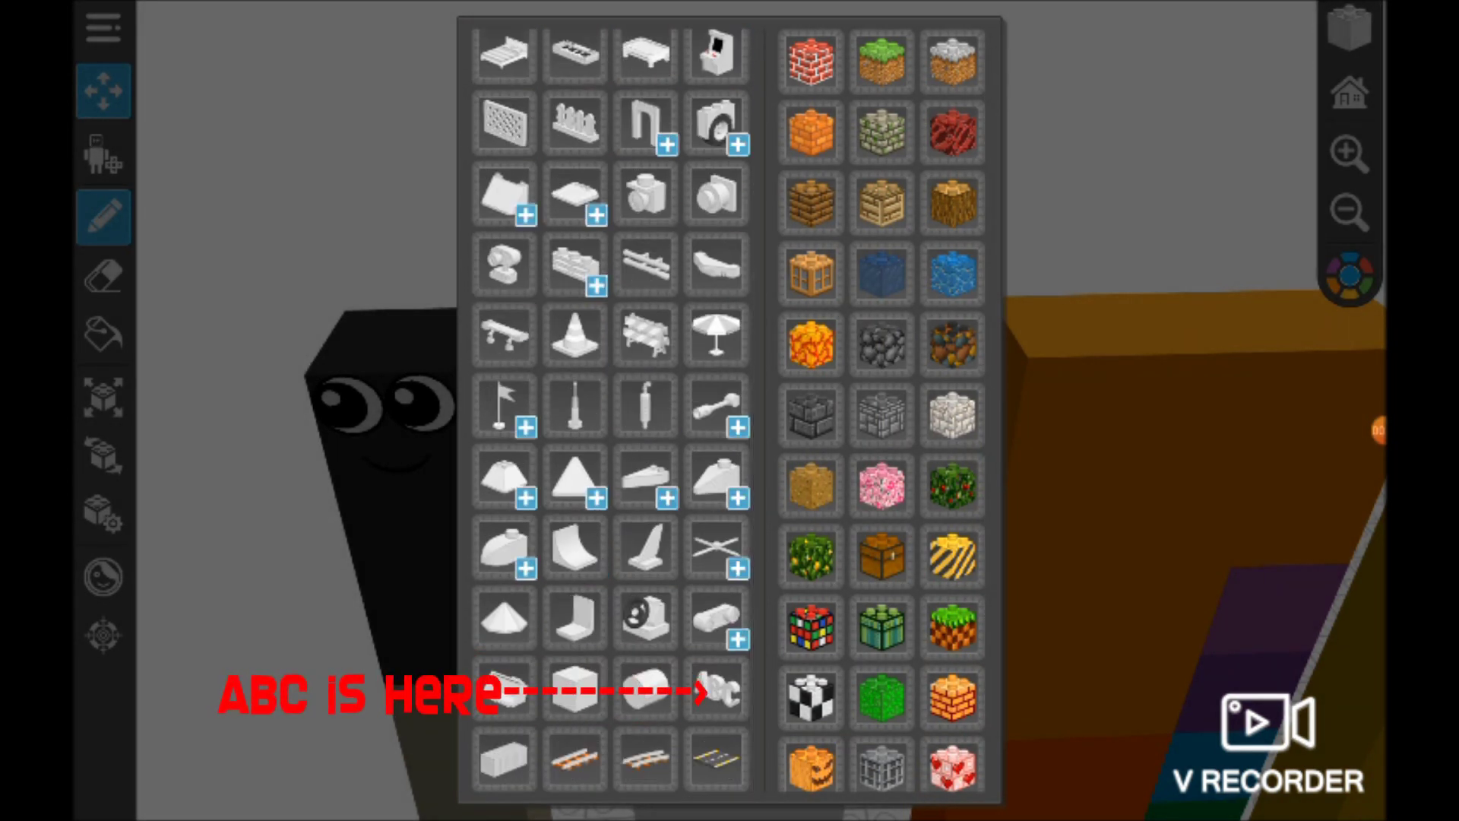
left_click(716, 690)
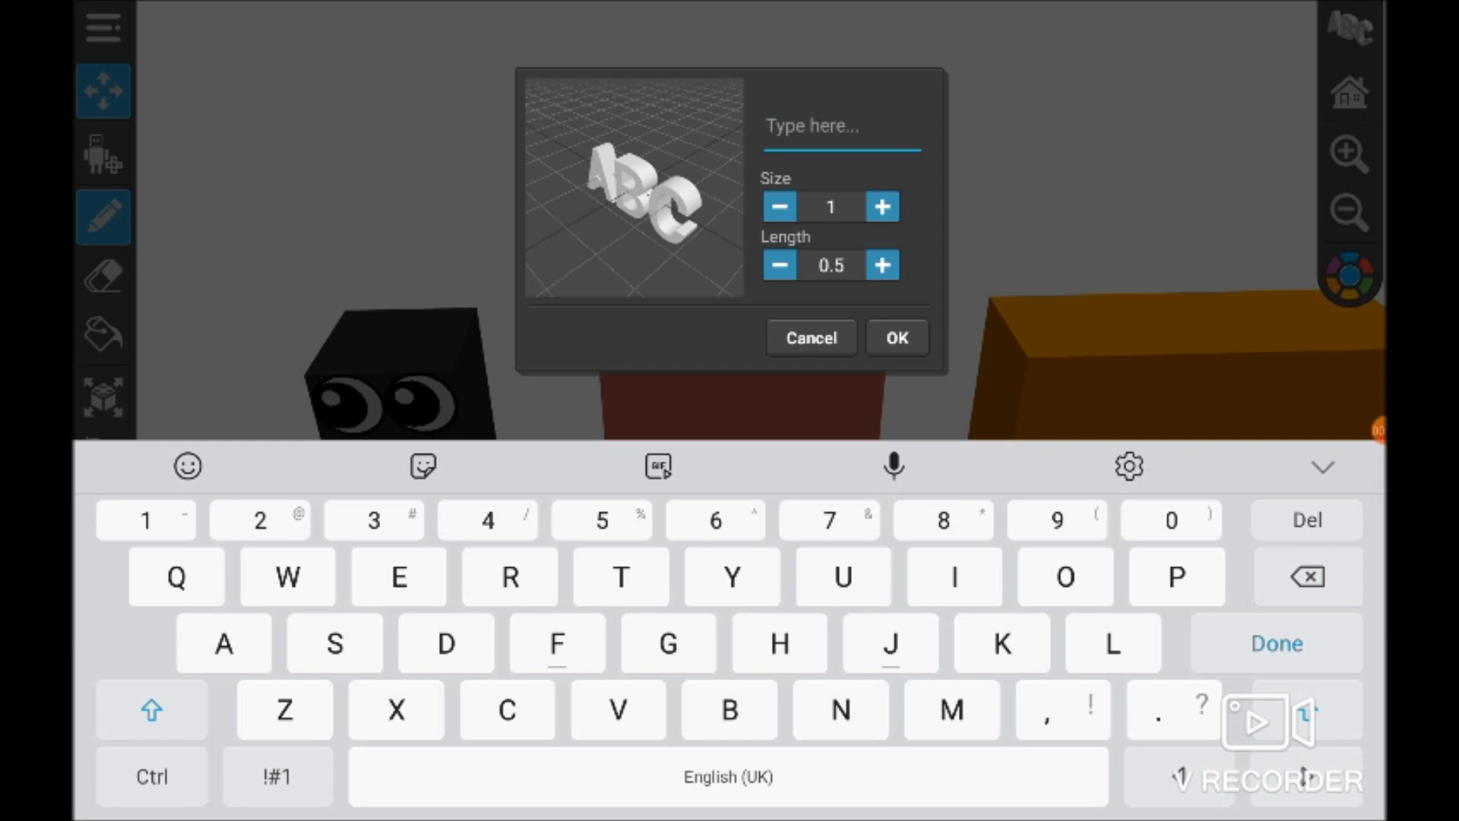
type("9")
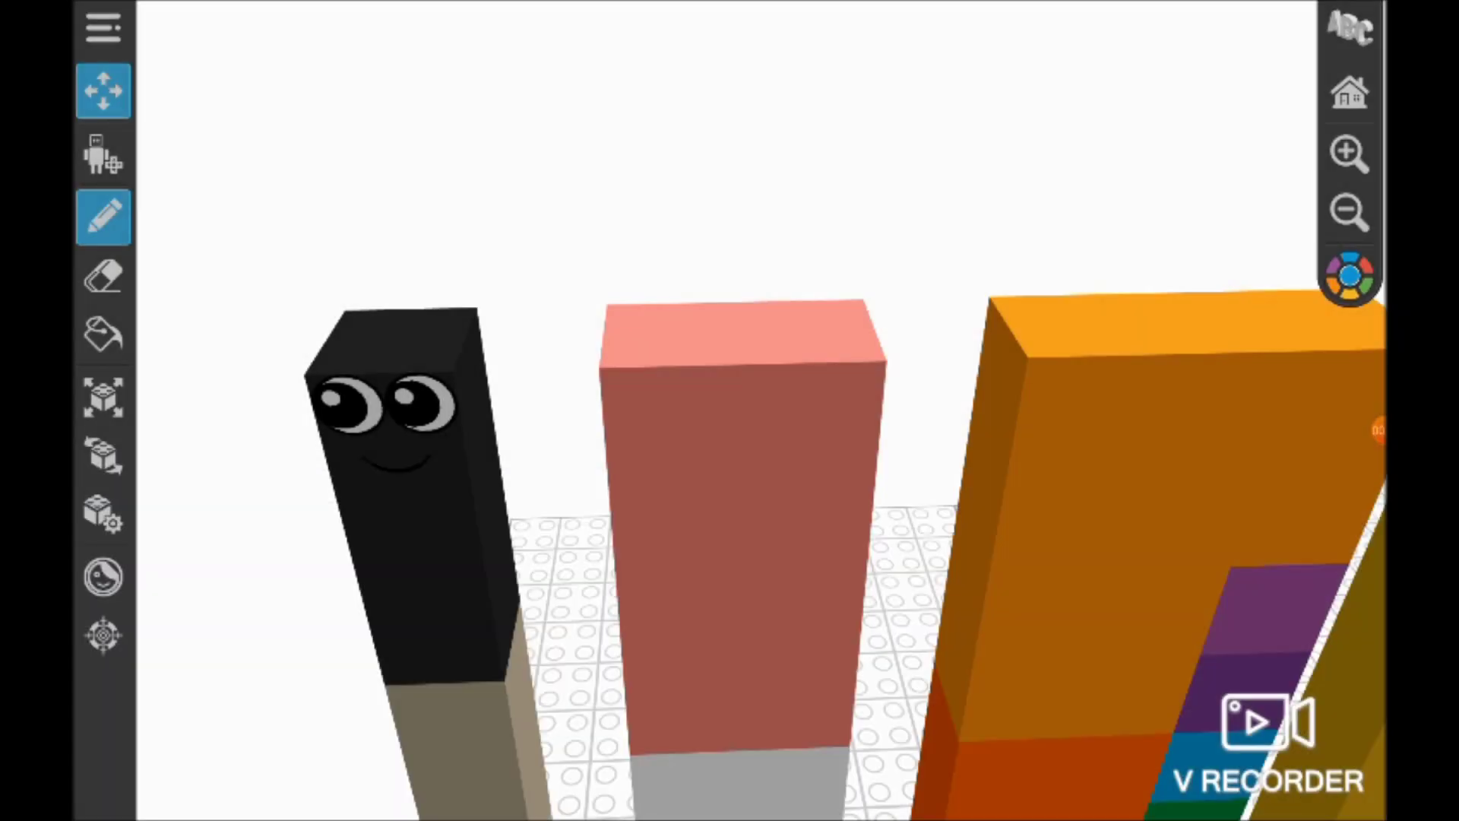
left_click(1350, 273)
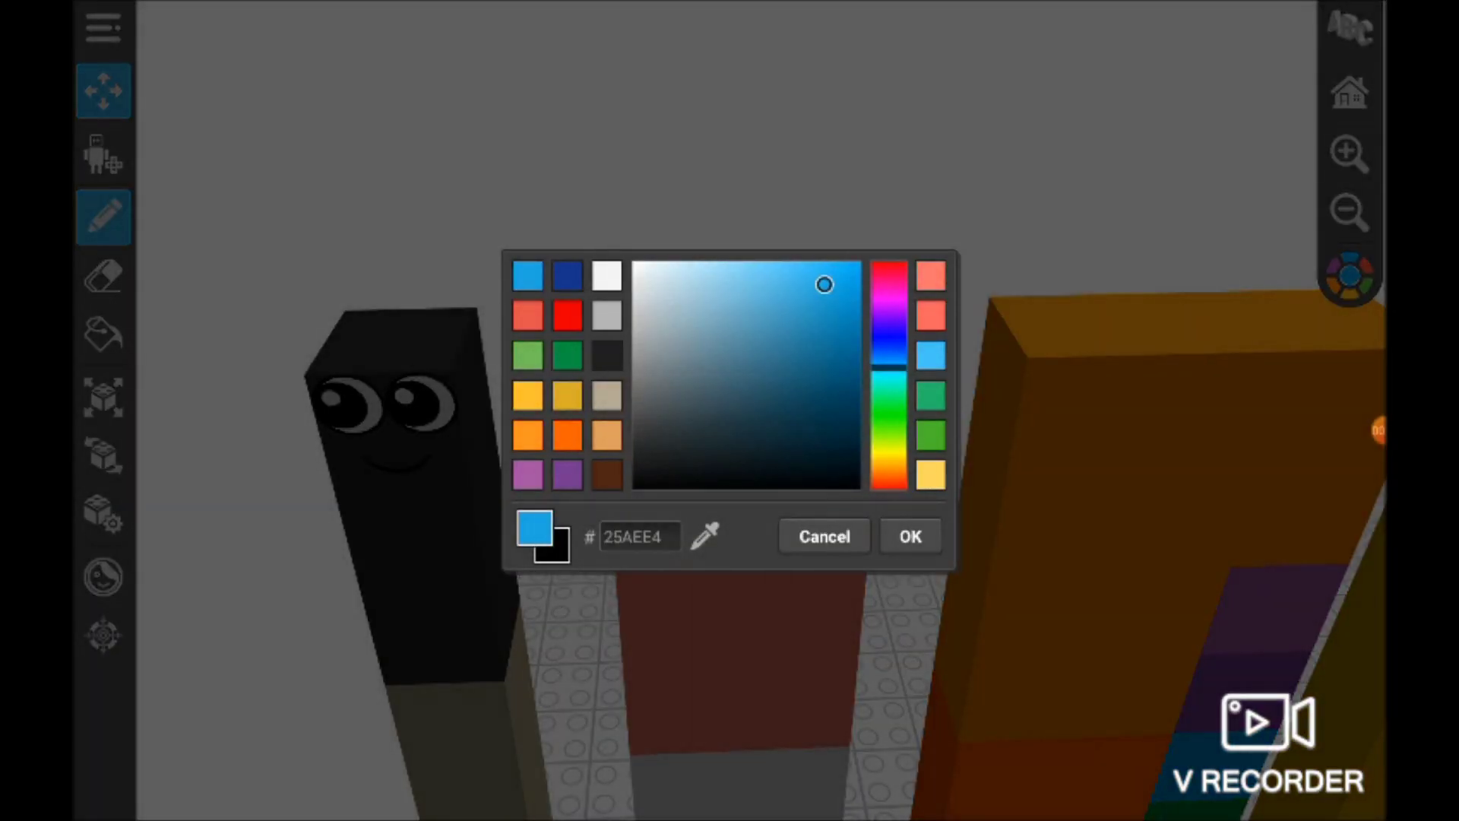
Place the black 9 on the black block character and nudge it down onto the block top.
left_click(824, 536)
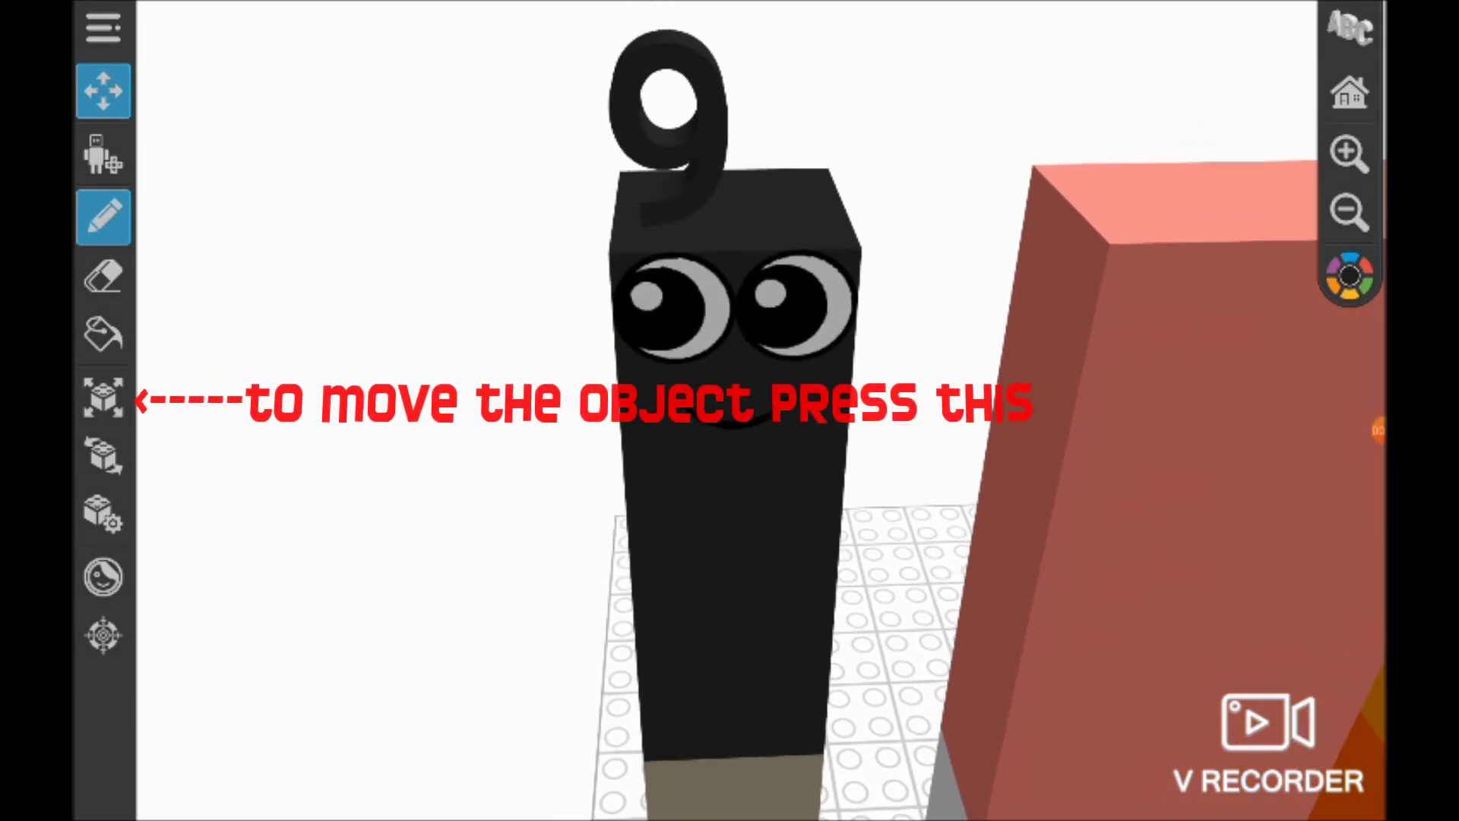
left_click(103, 397)
left_click(678, 171)
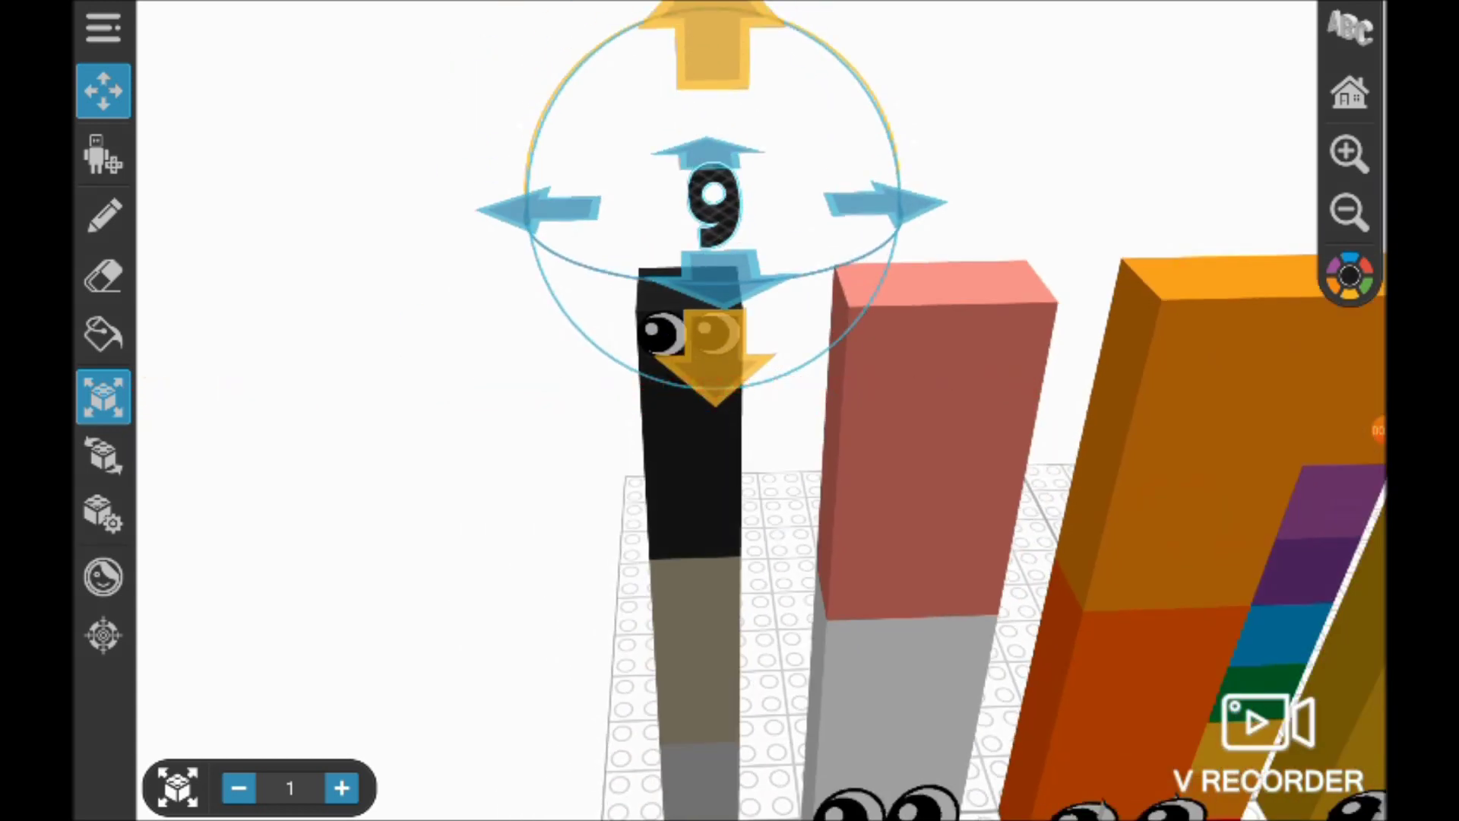
left_click(717, 359)
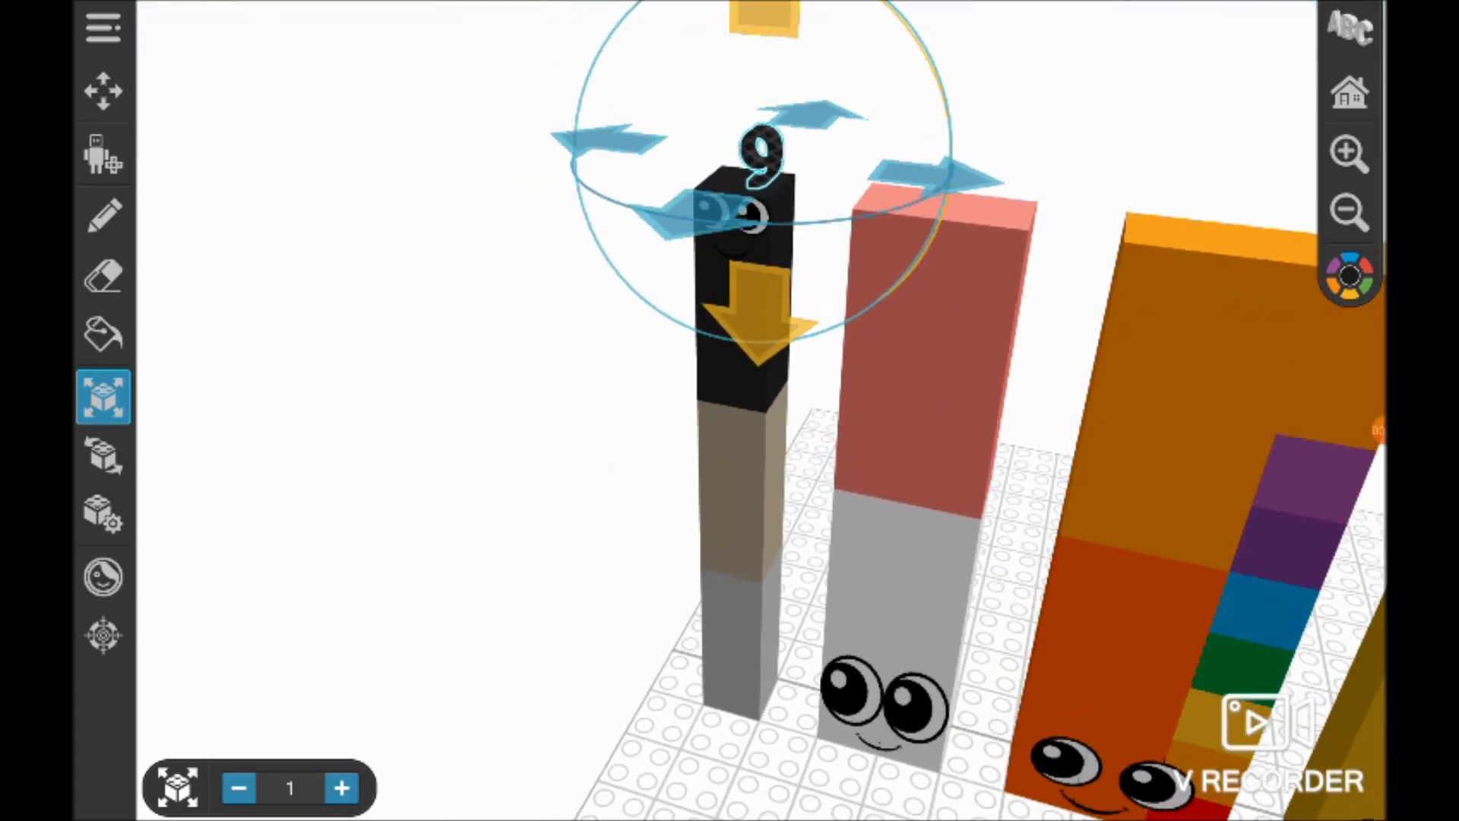
Create another 3D text piece, replacing the 9 with 18.
left_click(1349, 25)
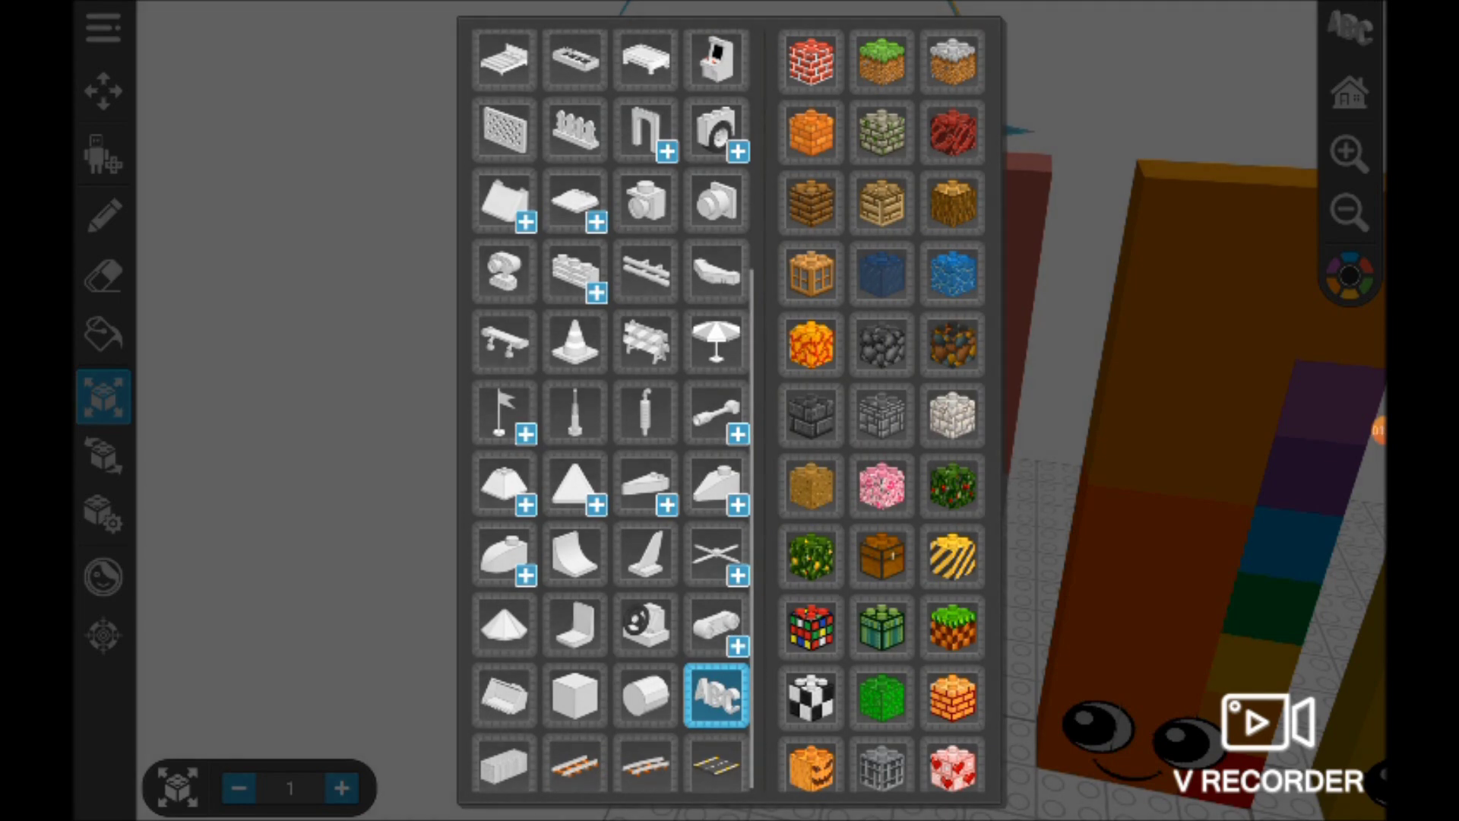
left_click(715, 687)
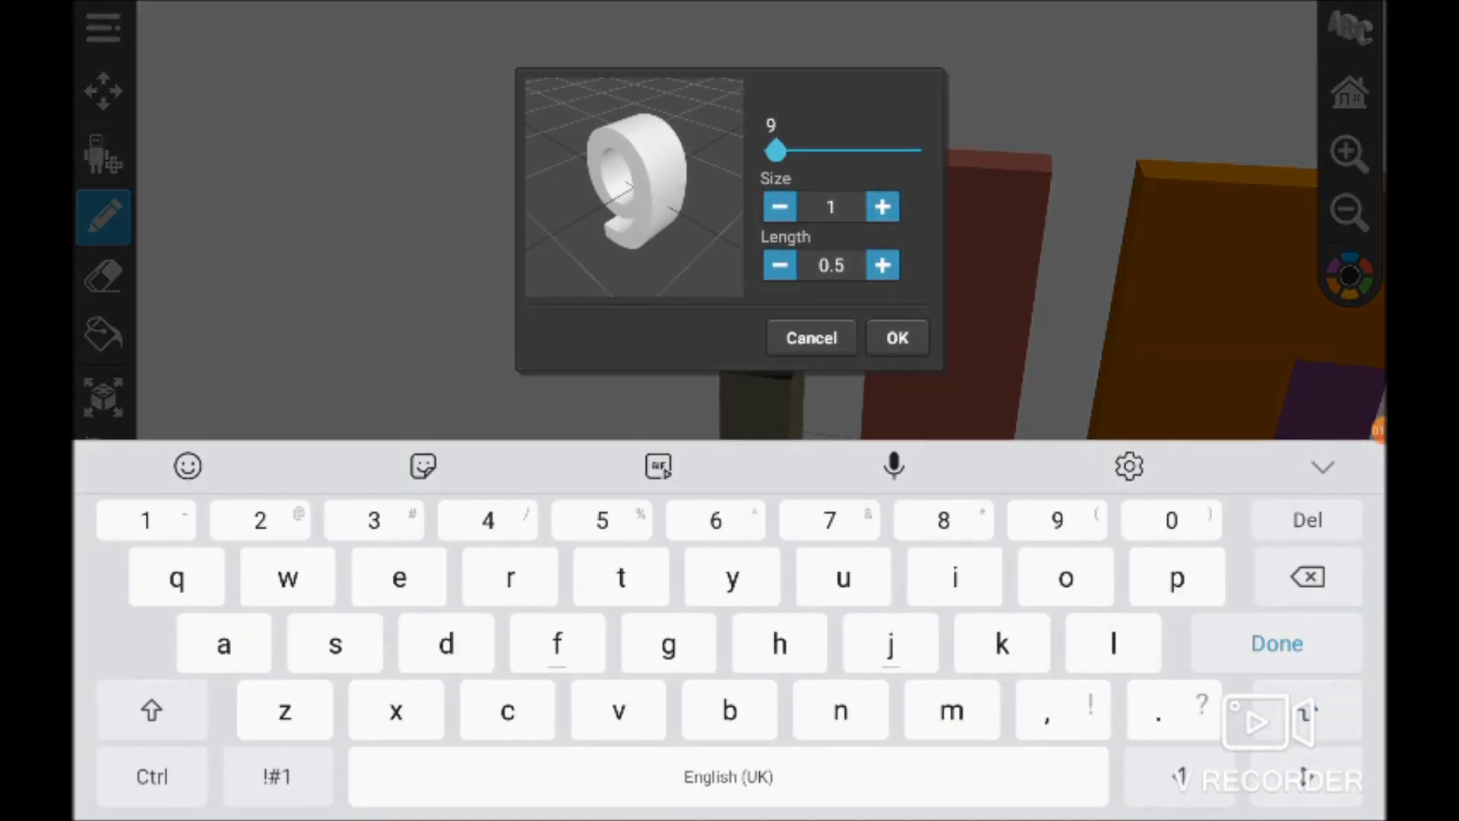
key("BackSpace")
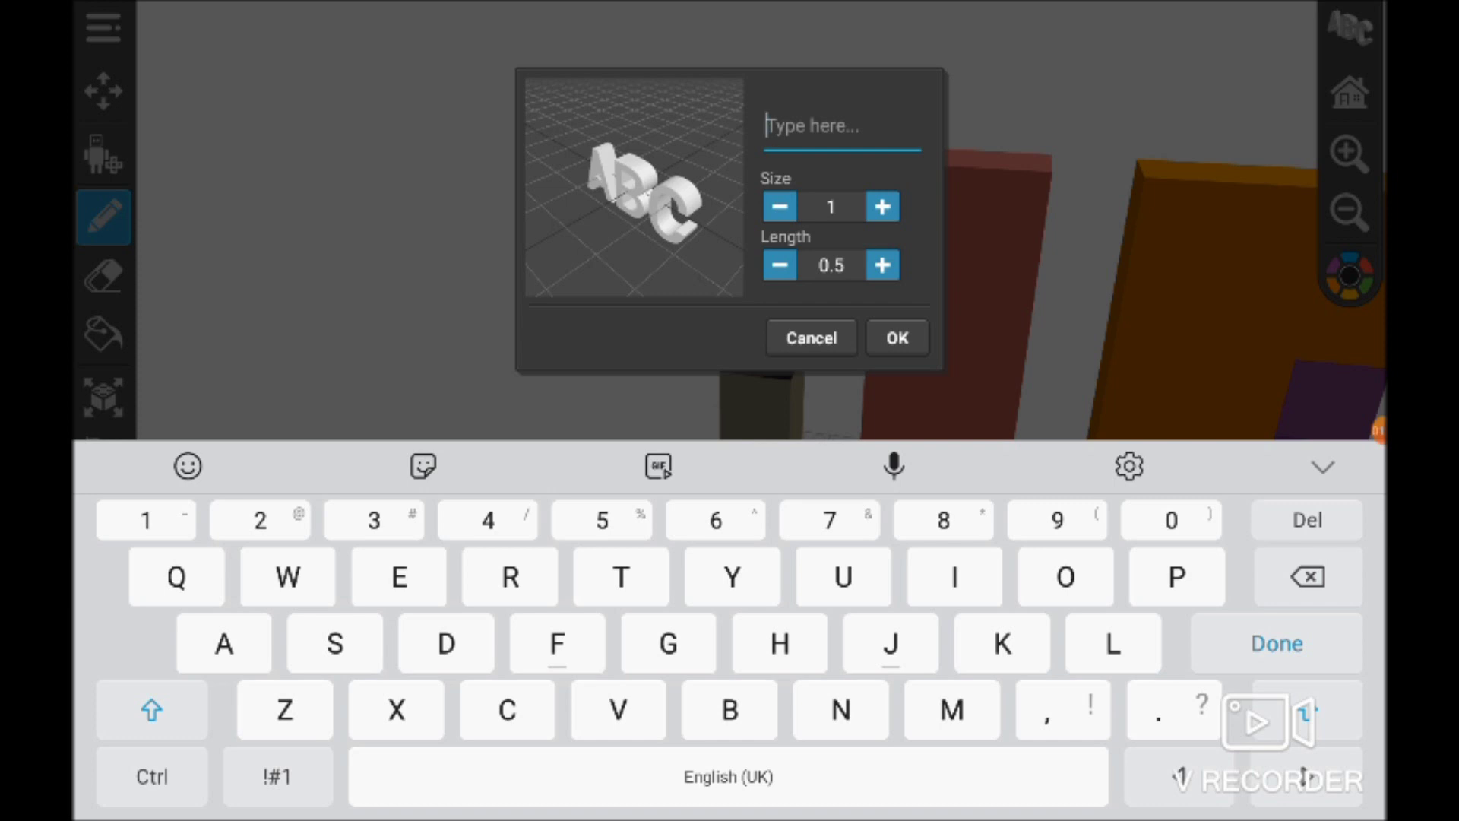
type("1")
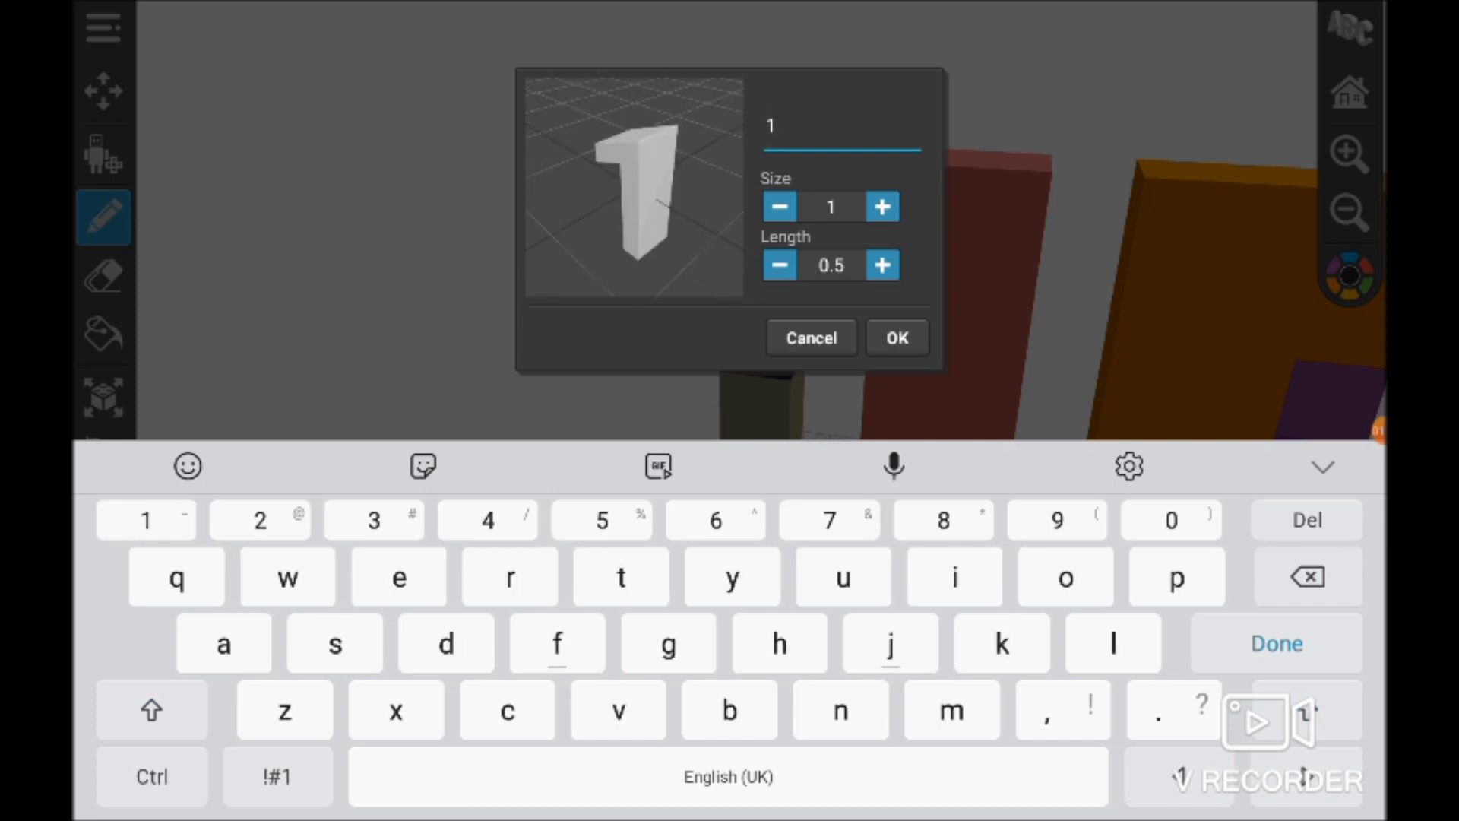
type("8")
left_click(897, 338)
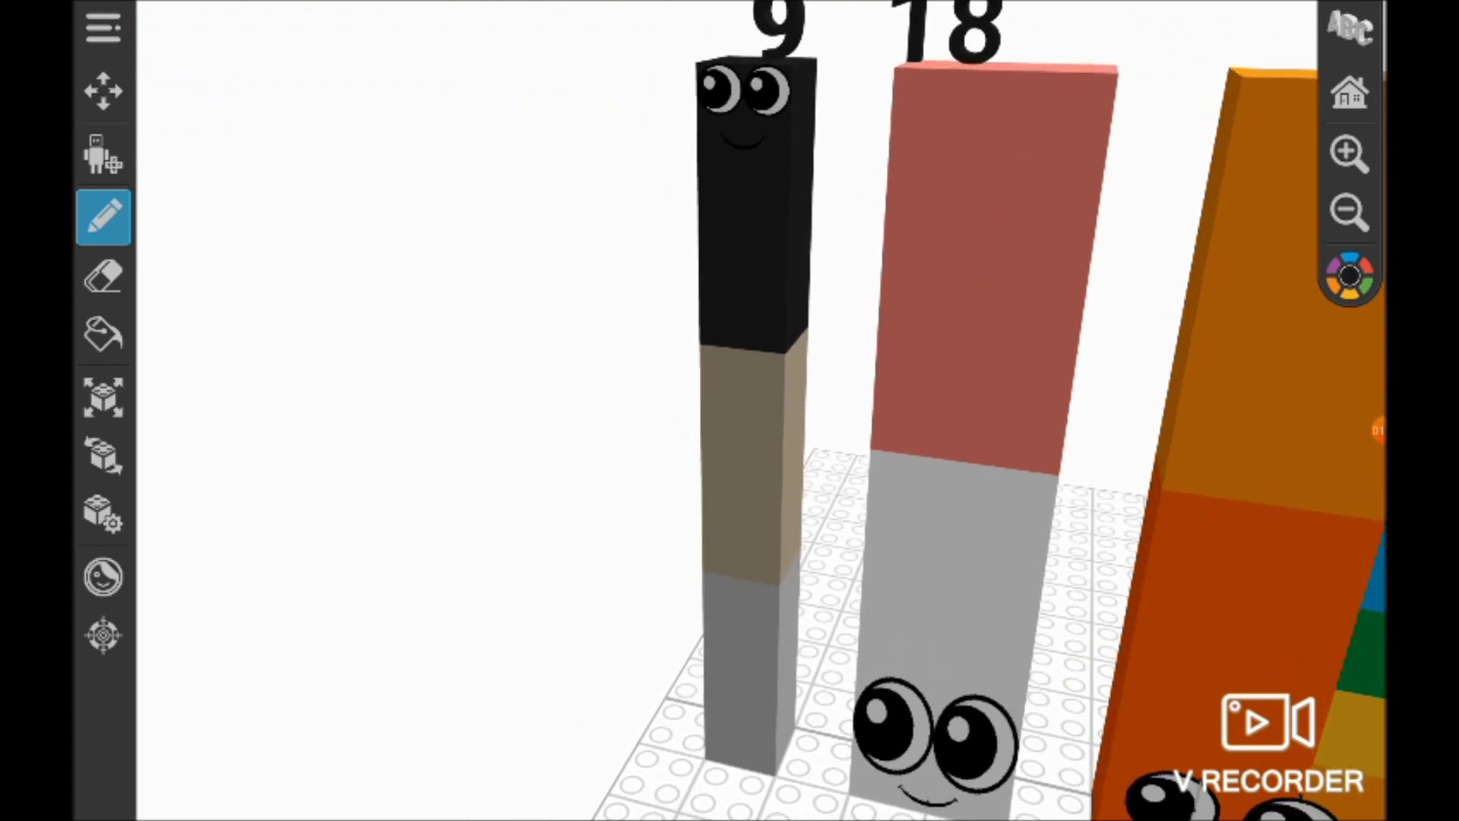
Position the black 18 above the pink and grey block character.
left_click(103, 396)
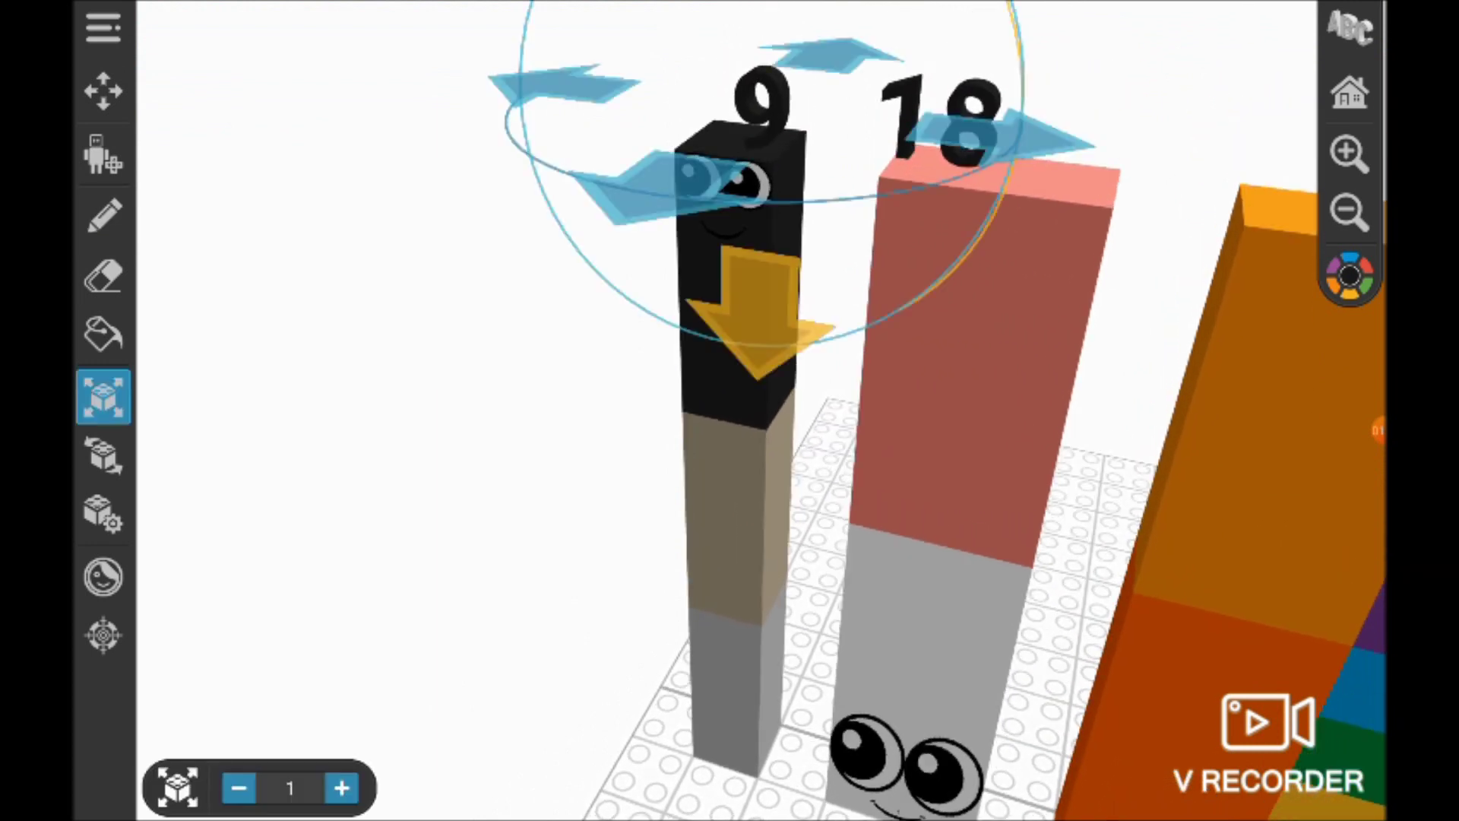
left_click(940, 120)
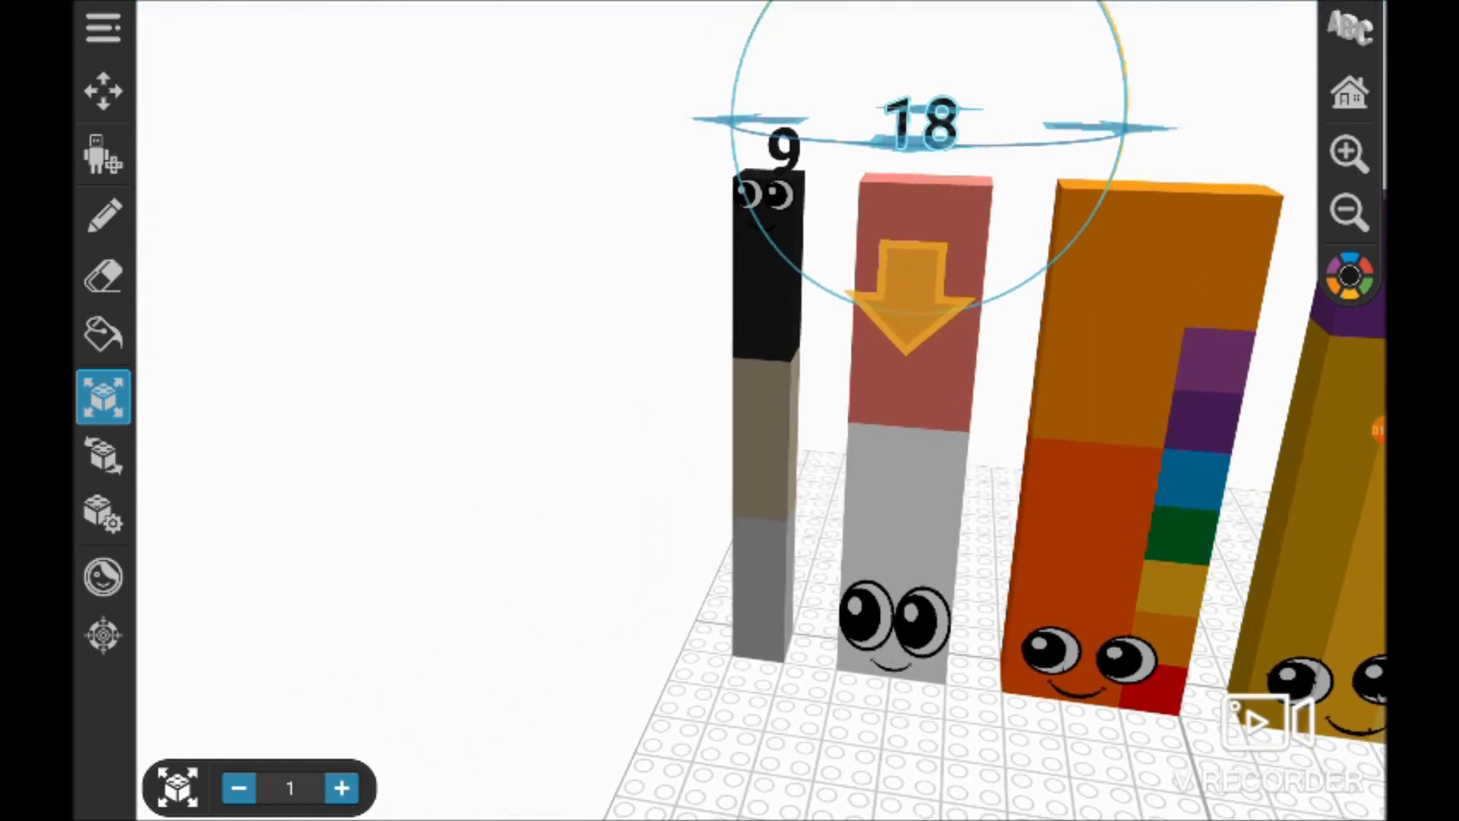
left_click(1349, 25)
Create a 3D text piece reading 27 and place it on the orange block.
left_click(717, 695)
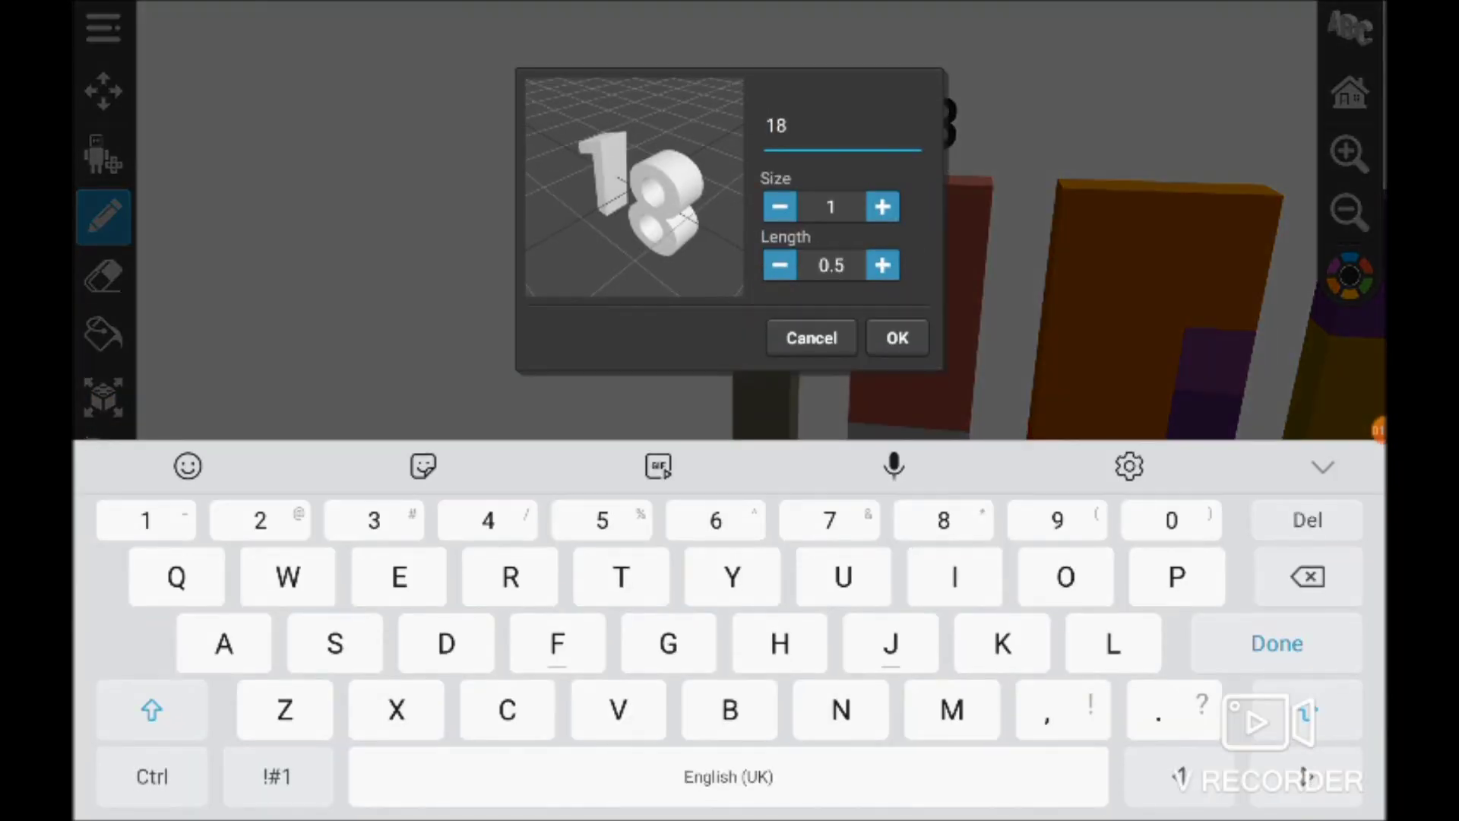
key("BackSpace")
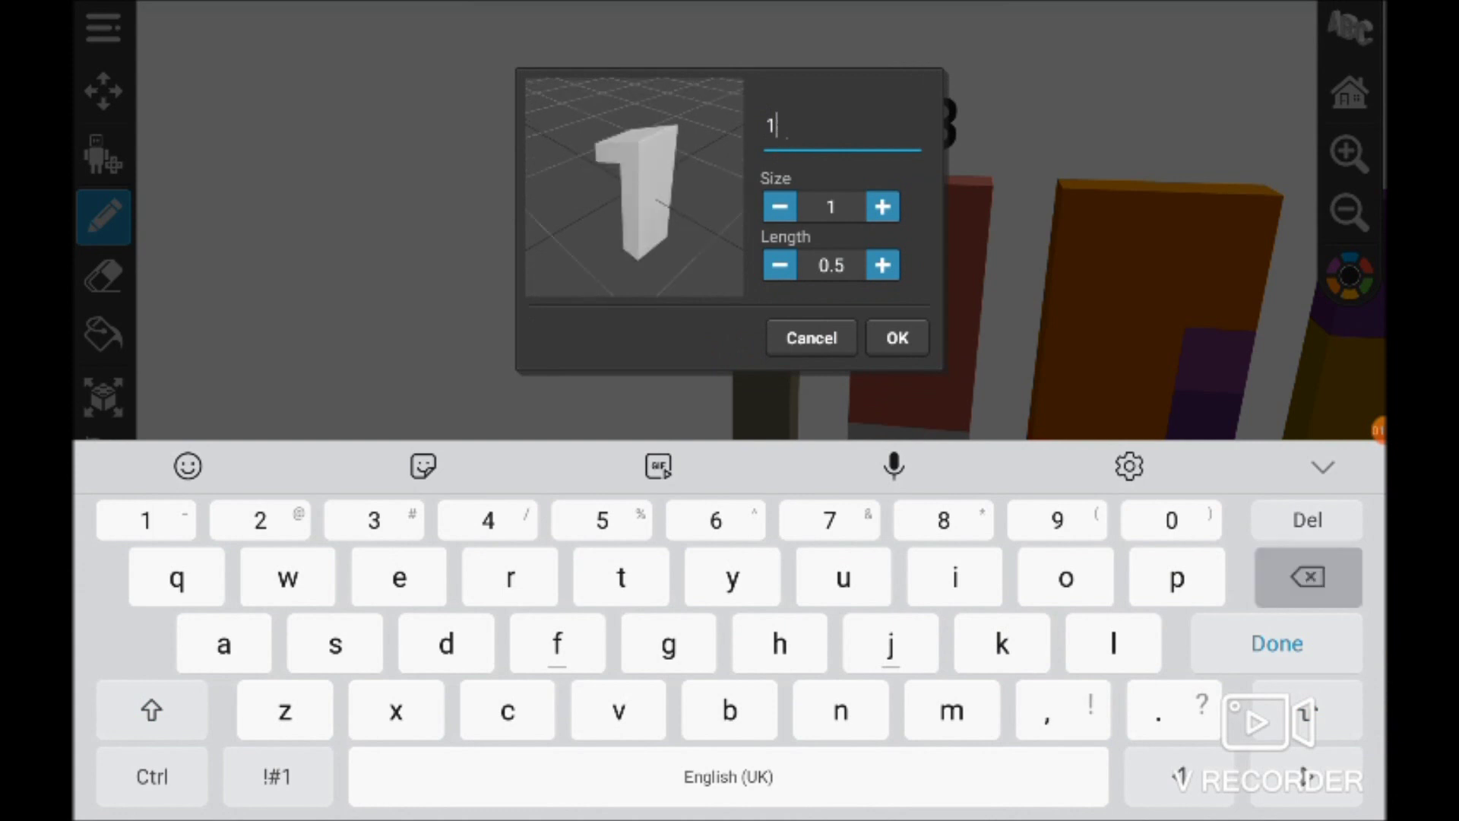
key("BackSpace")
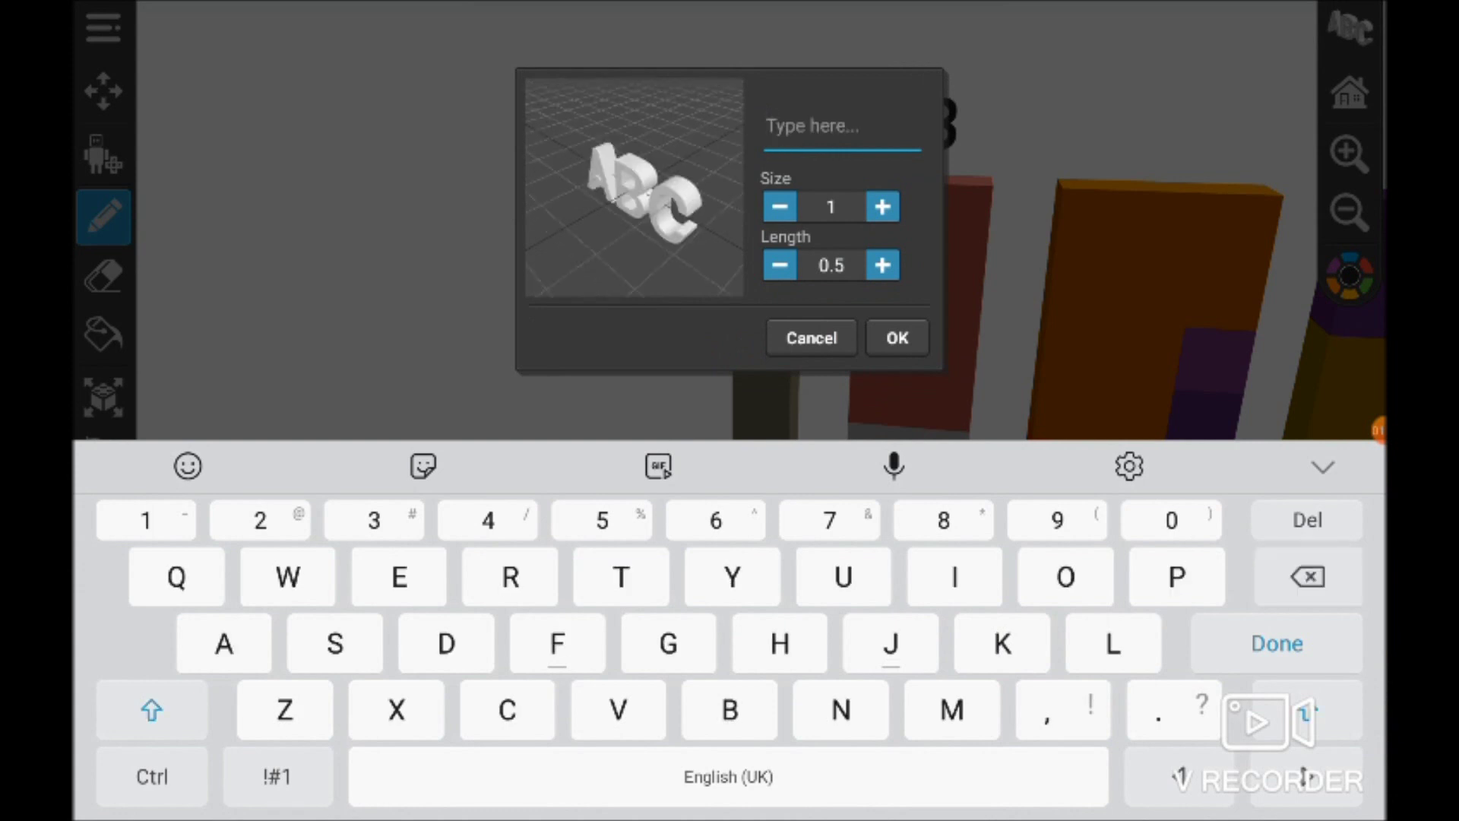
type("2")
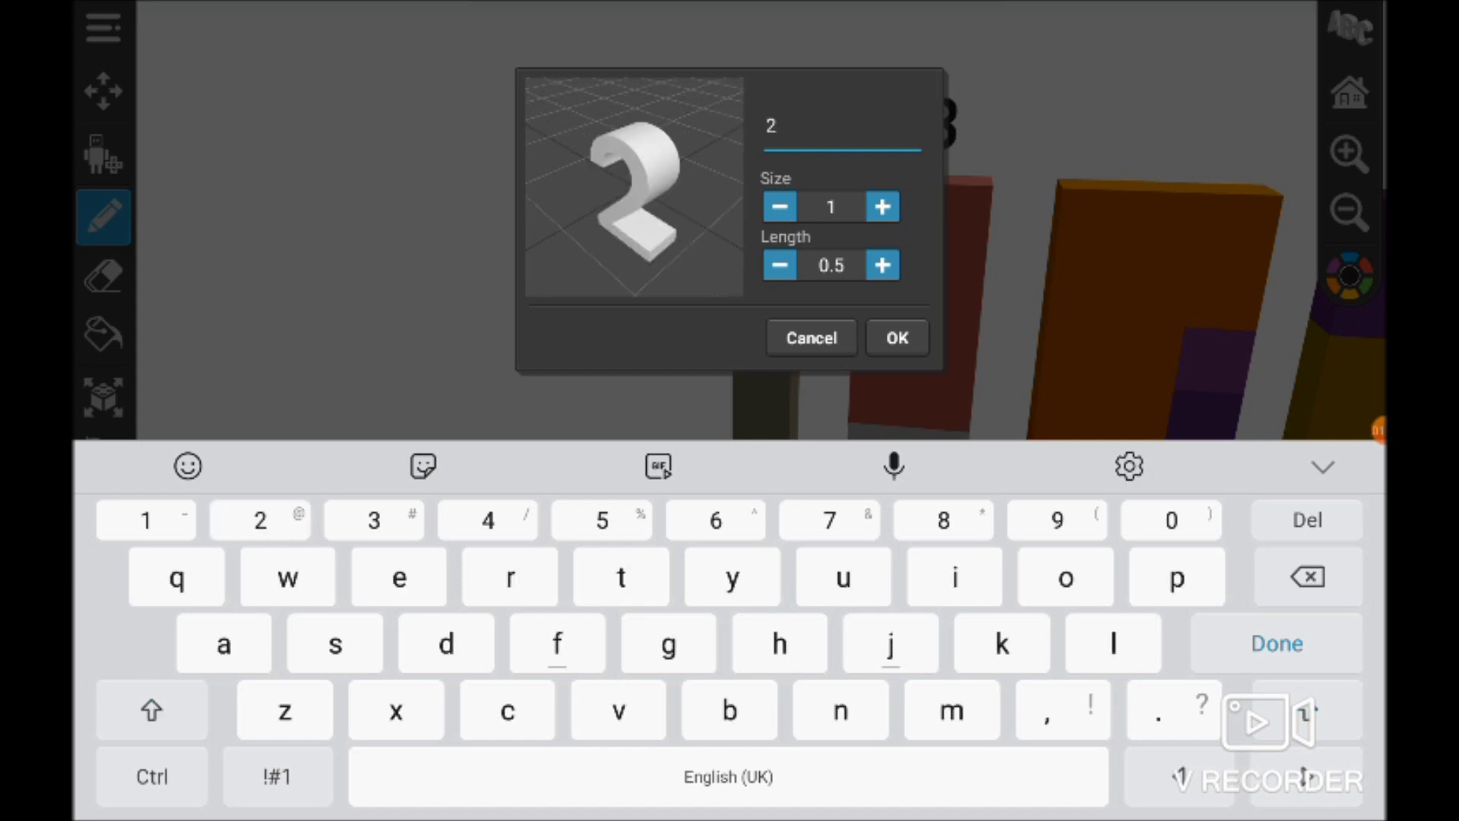
type("7")
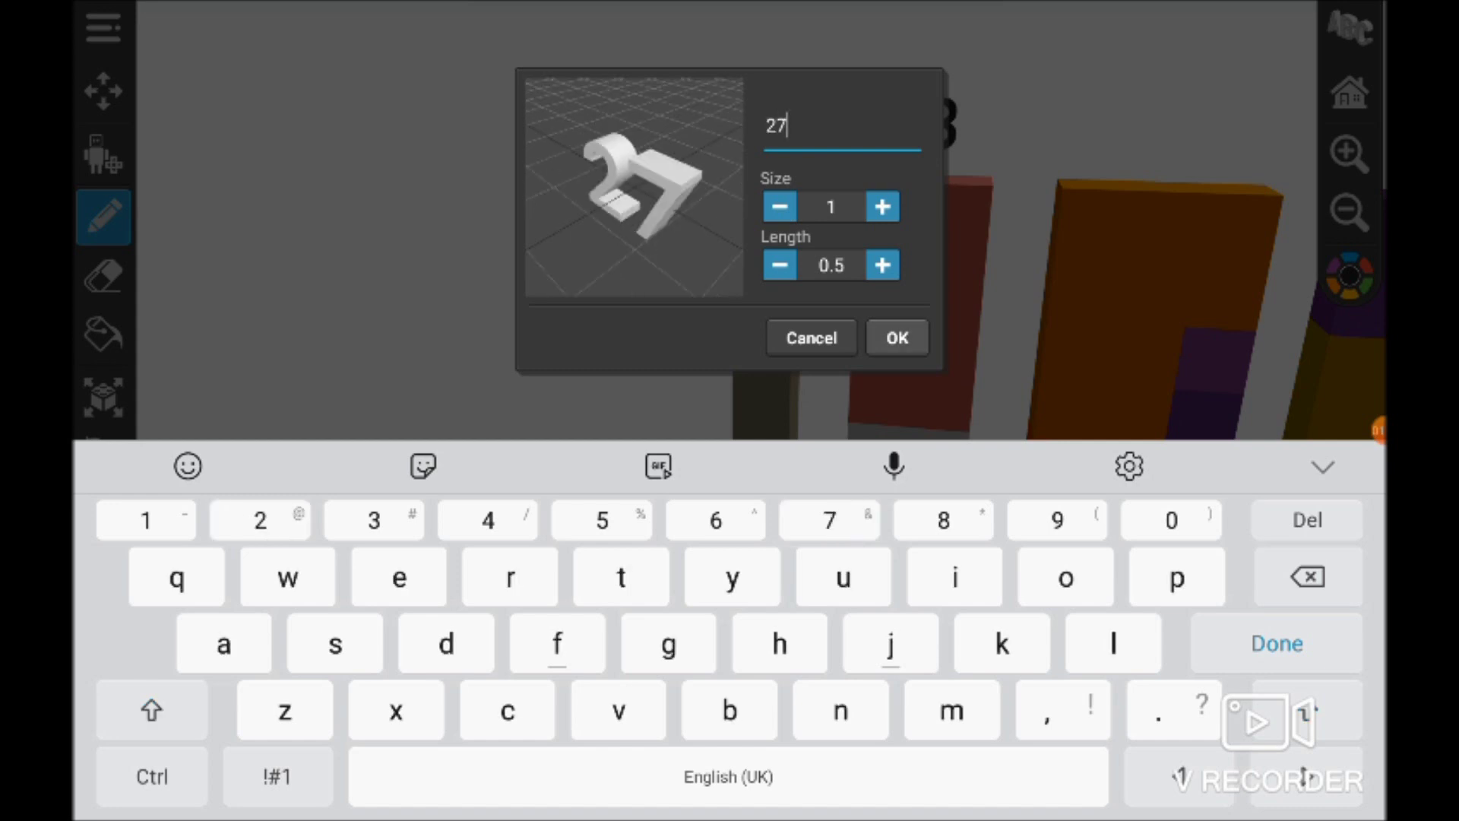
left_click(897, 338)
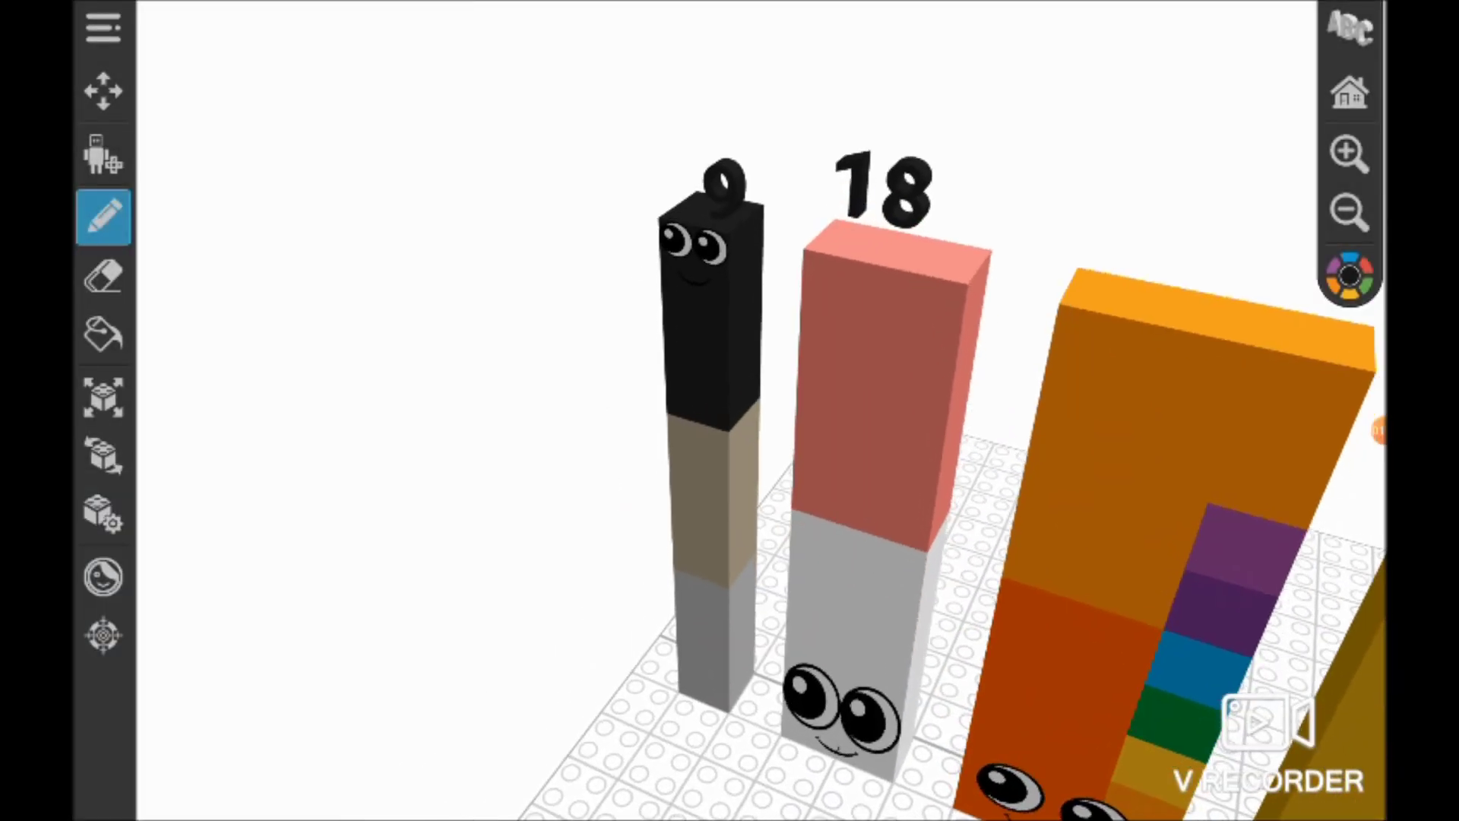
left_click_drag(1026, 513, 410, 513)
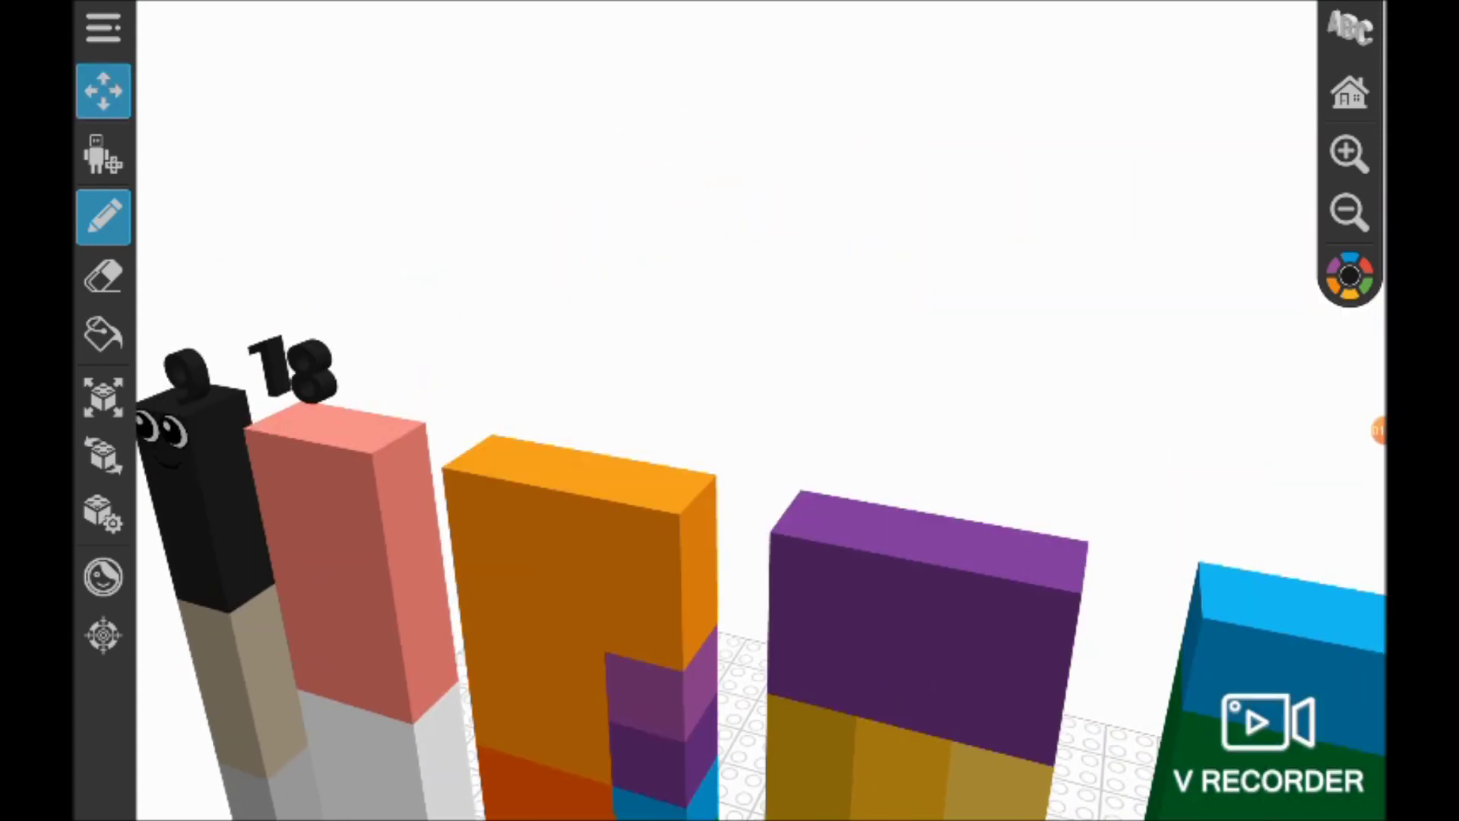
left_click(563, 456)
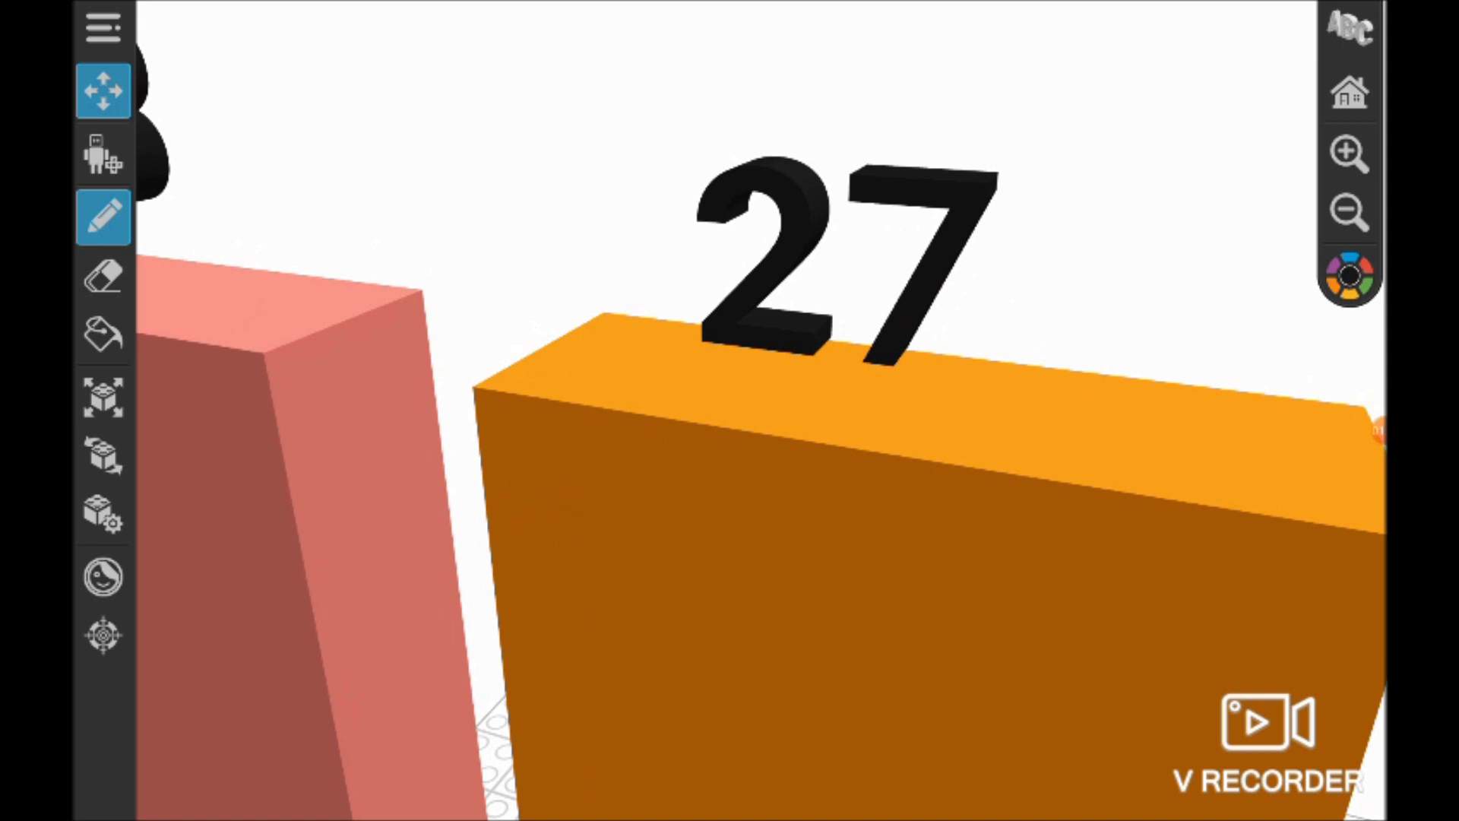
Raise the 27 label so it floats above the orange tower.
left_click(103, 396)
left_click(850, 256)
left_click_drag(849, 257, 850, 125)
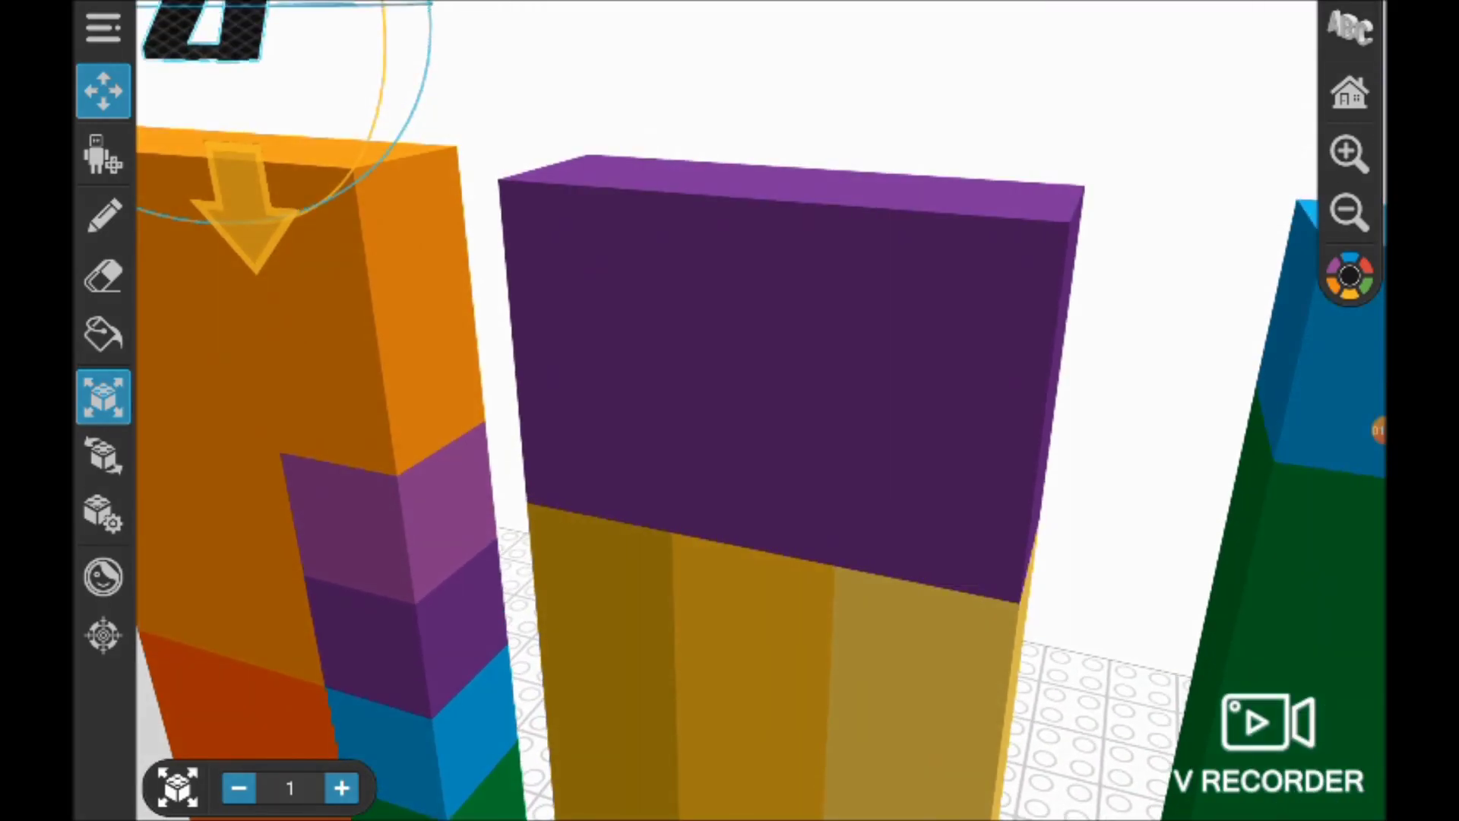
left_click(1350, 28)
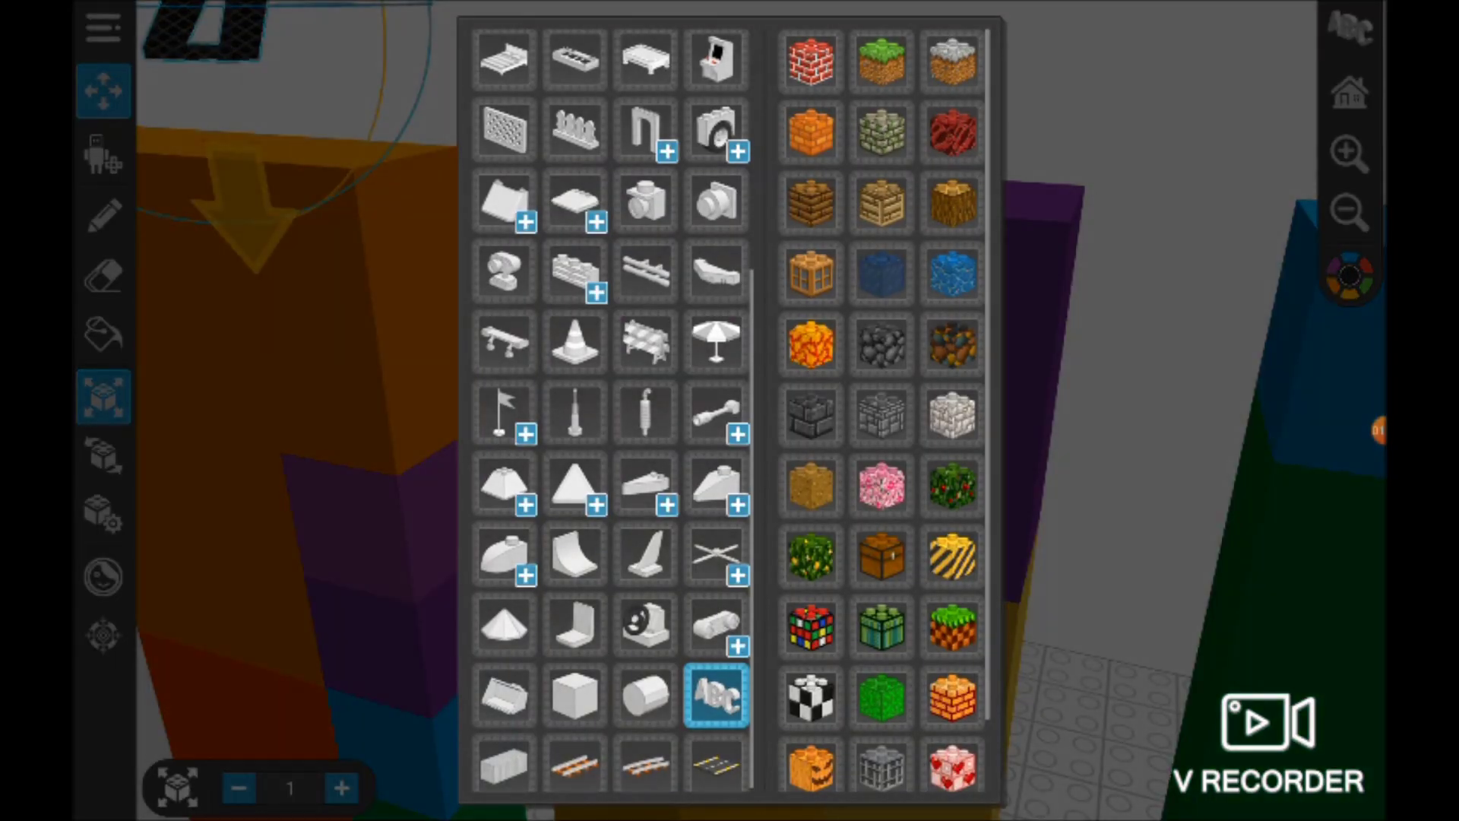
Create a 3D text piece with the label changed from 27 to 36.
left_click(716, 695)
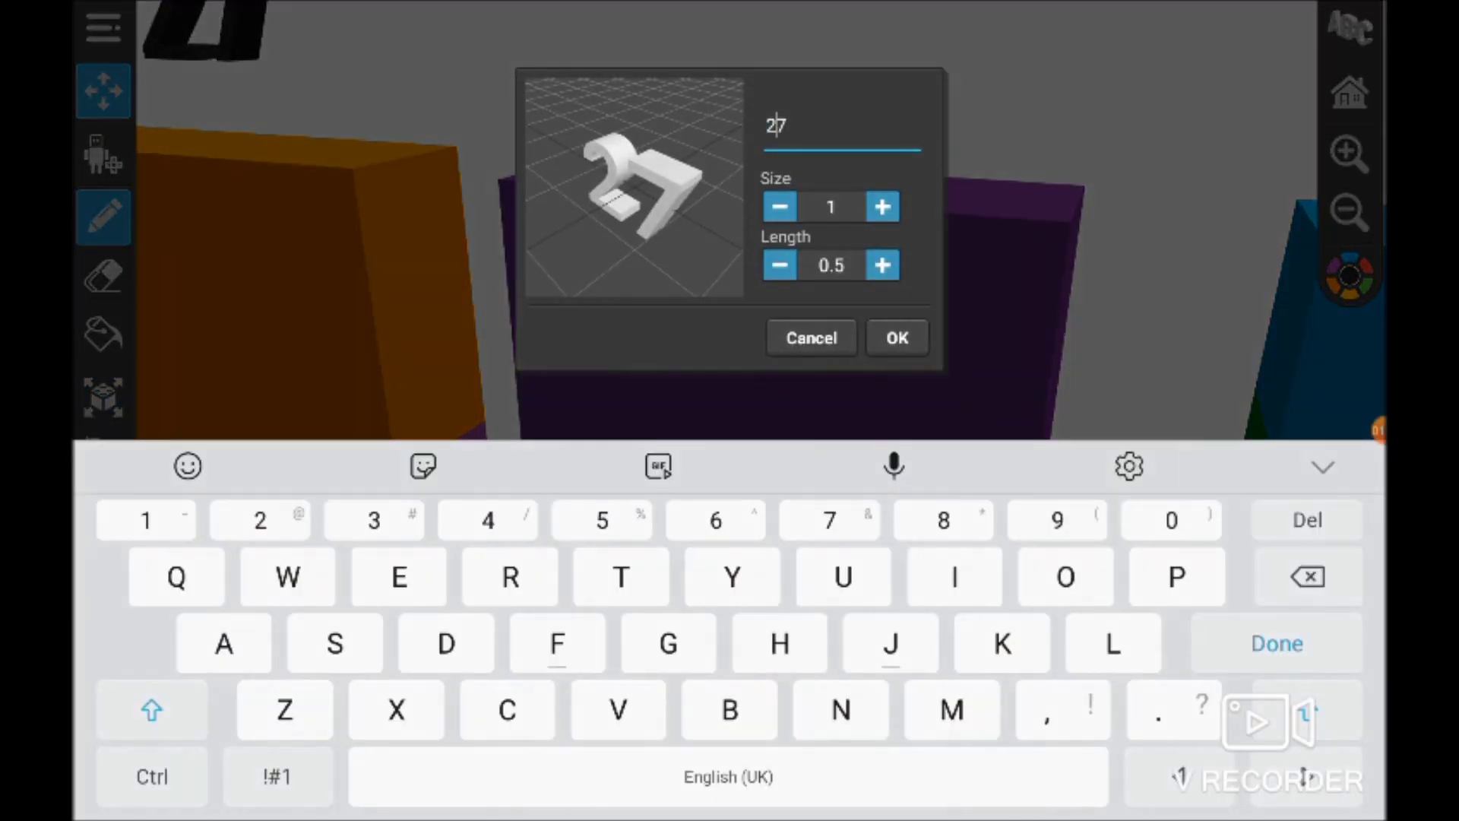
left_click(775, 126)
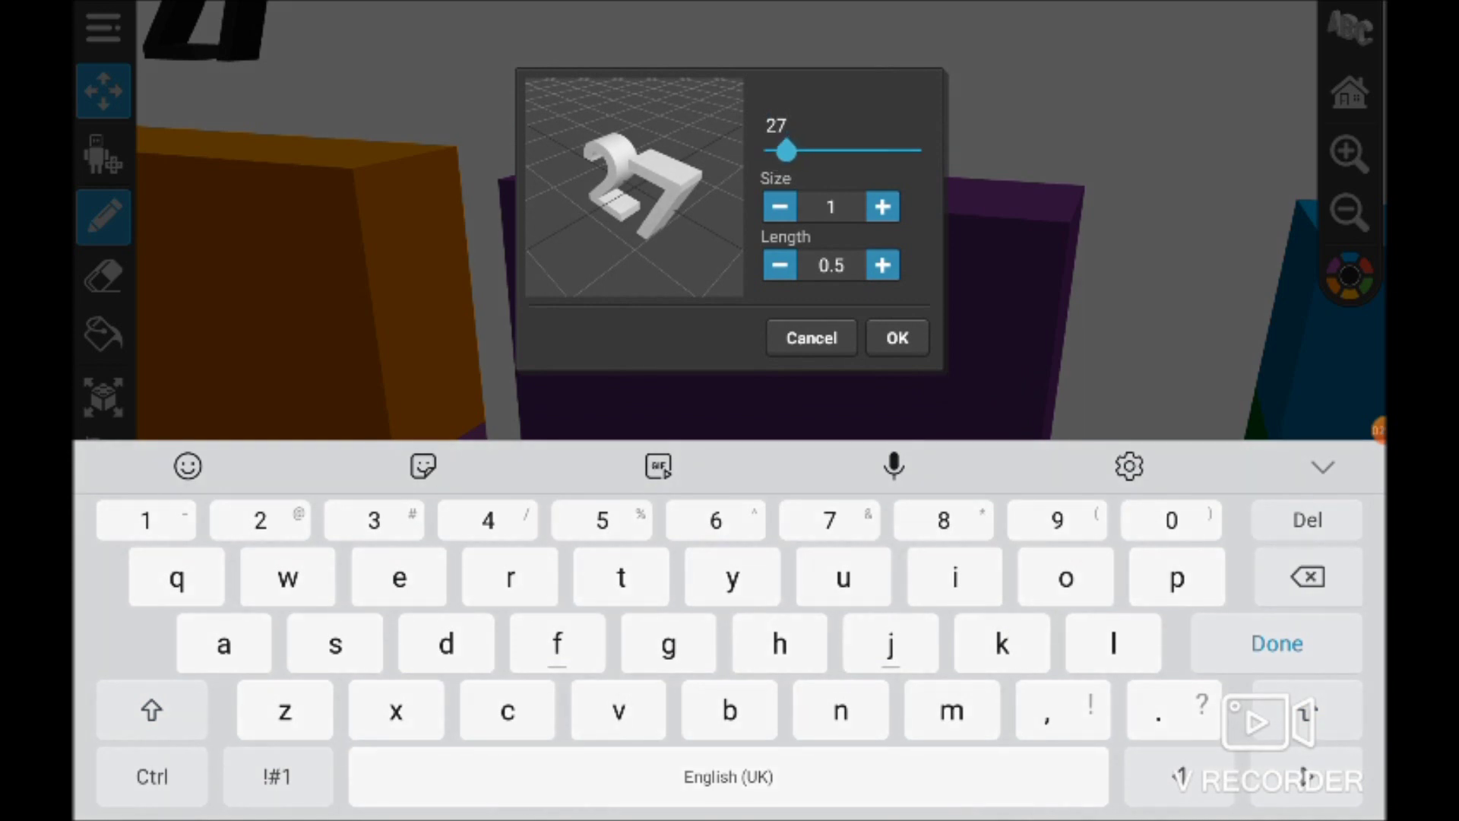
key("BackSpace")
key("BackSpace")
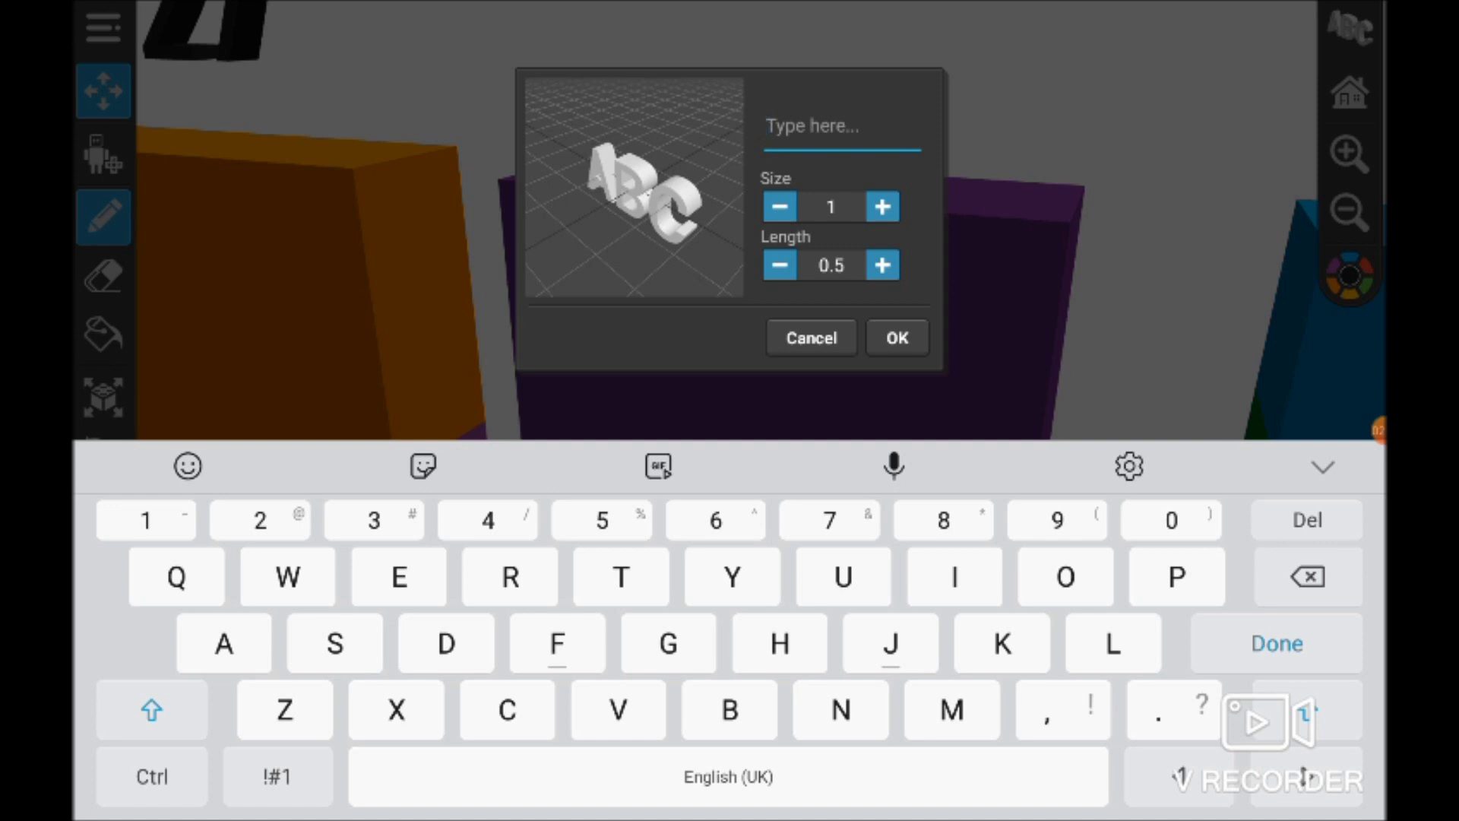
type("3")
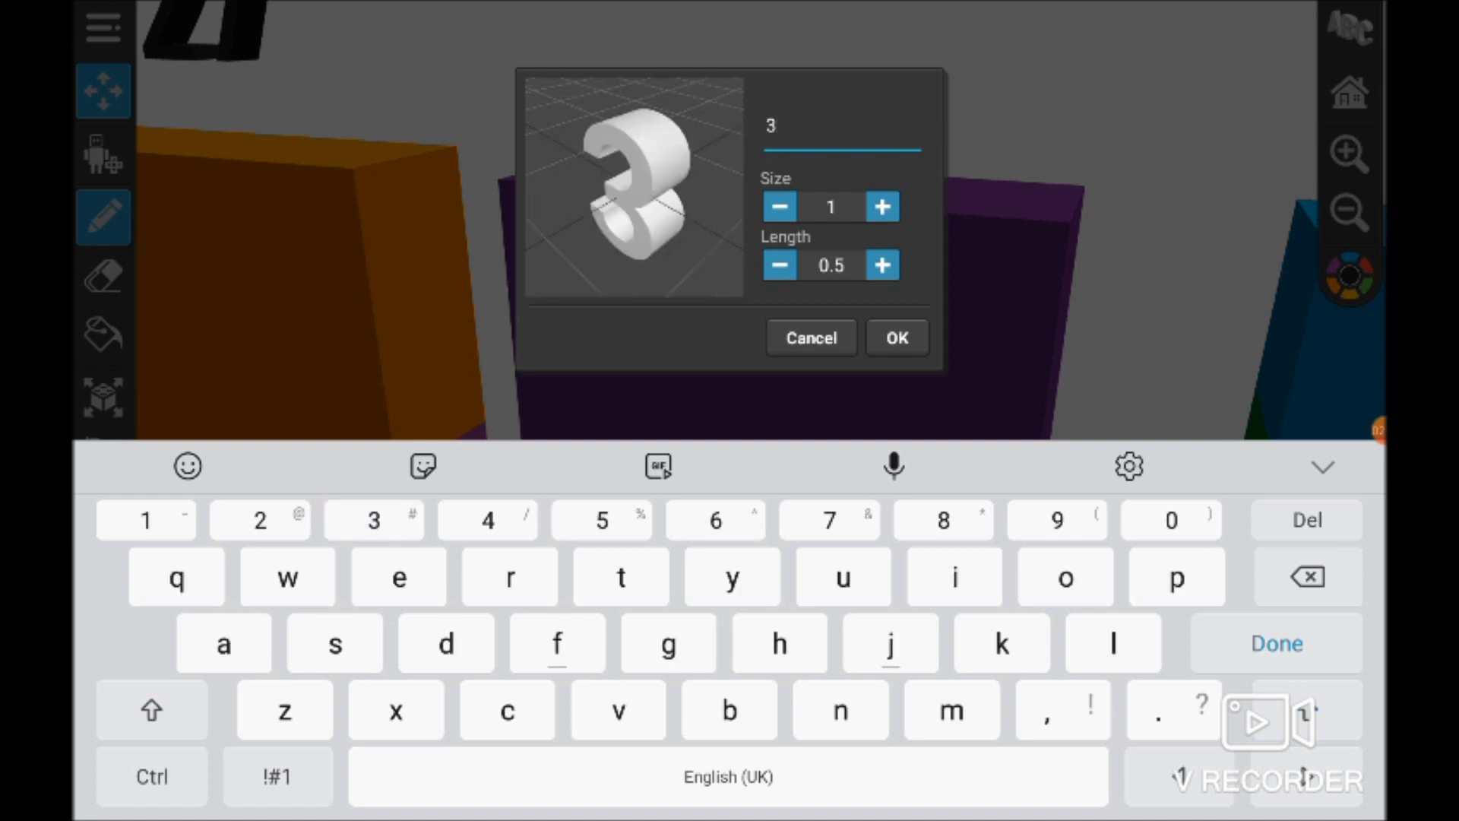
type("6")
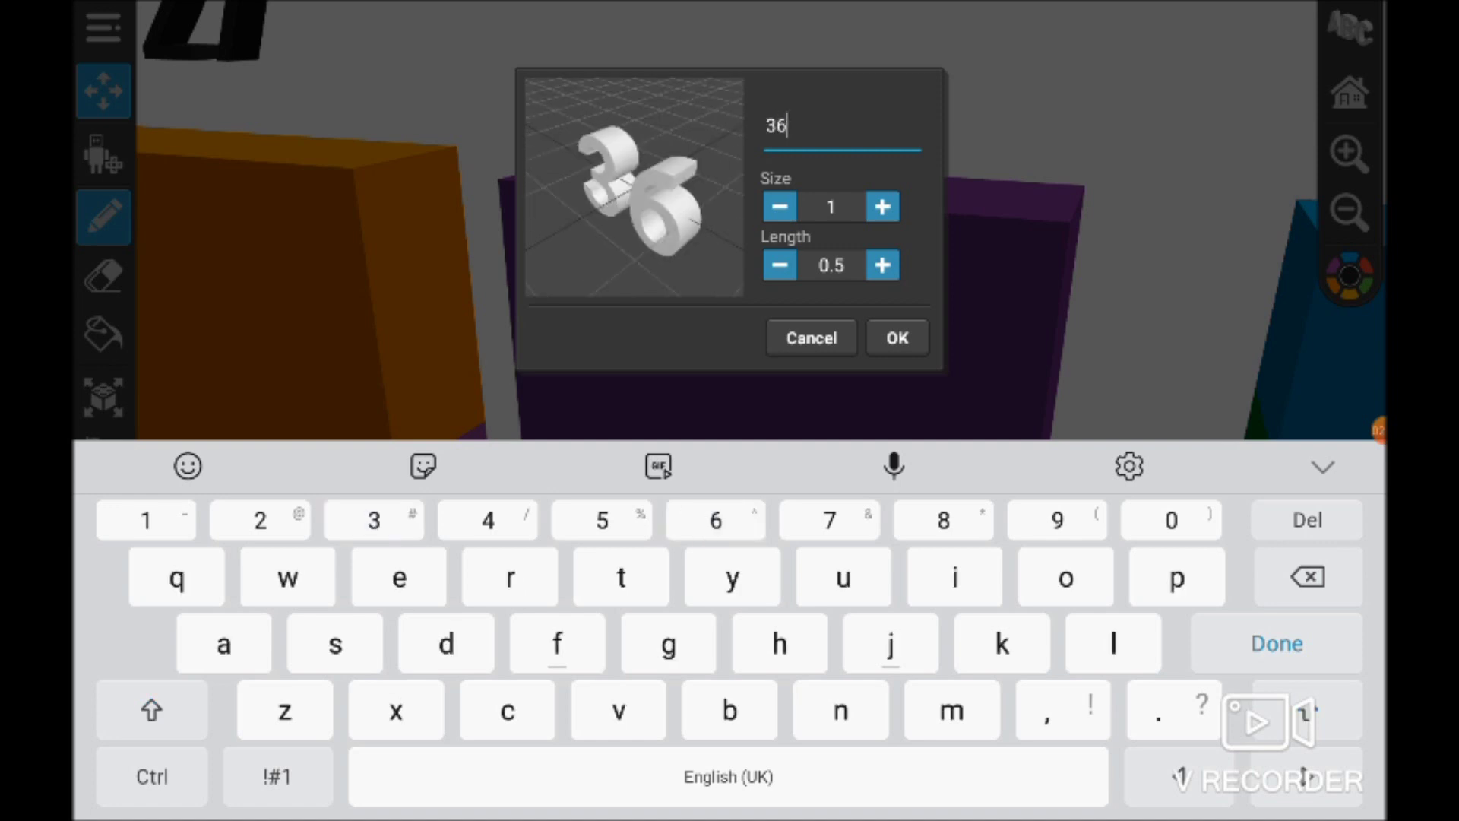
left_click(897, 337)
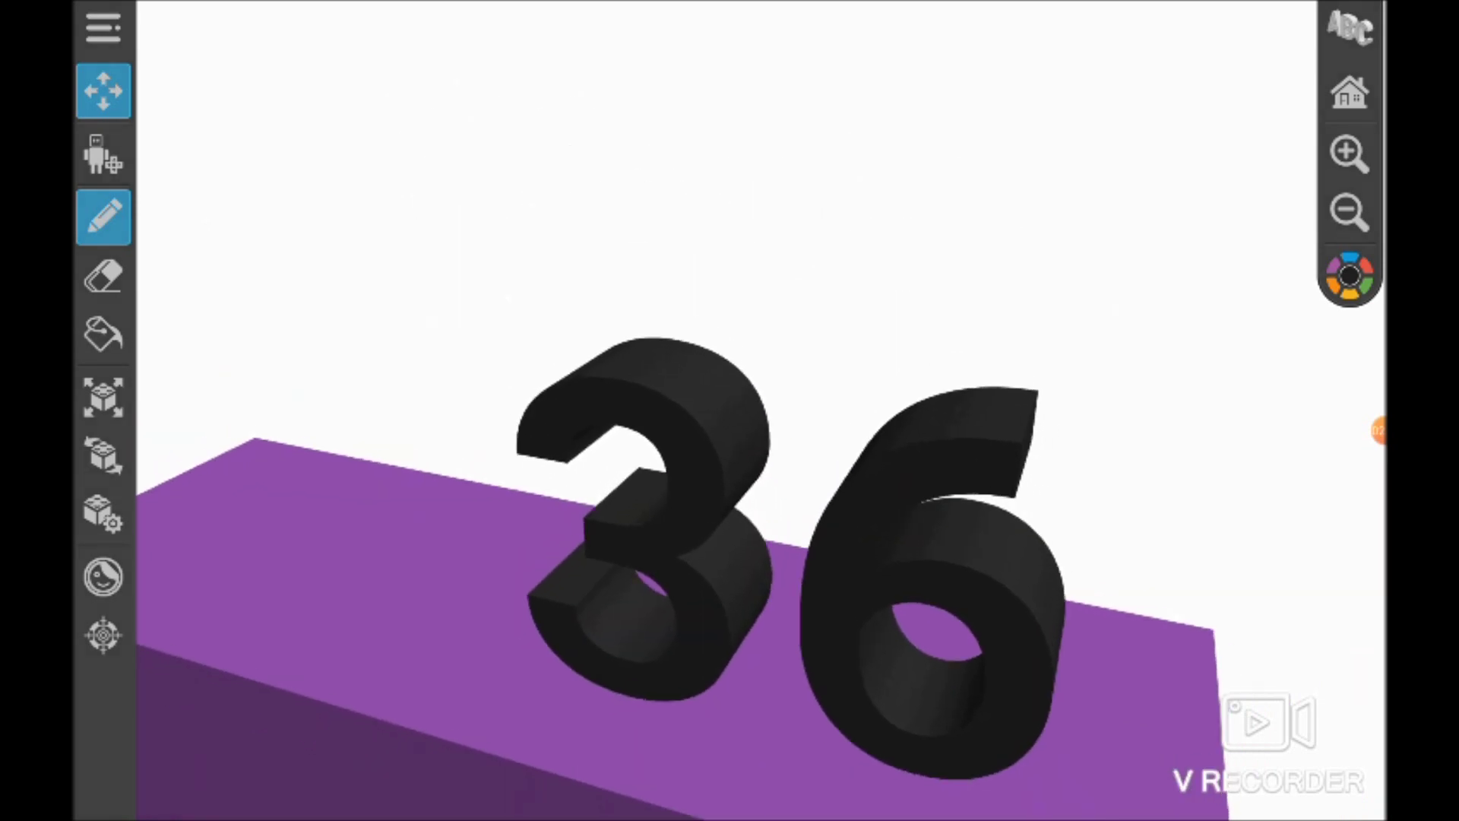
Raise the 36 label above the purple-topped yellow tower.
left_click(103, 395)
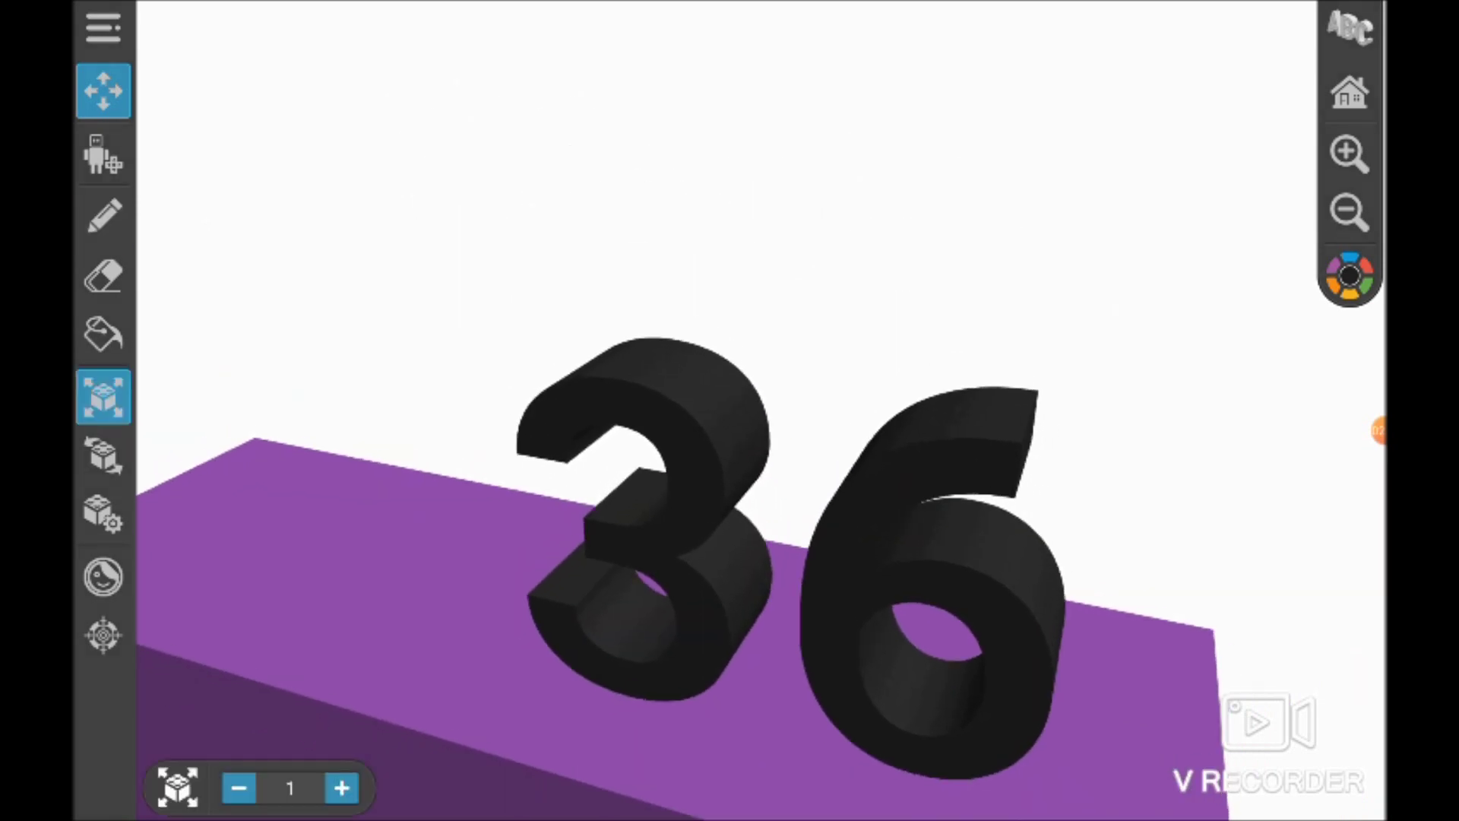
left_click(644, 513)
left_click_drag(784, 377, 798, 126)
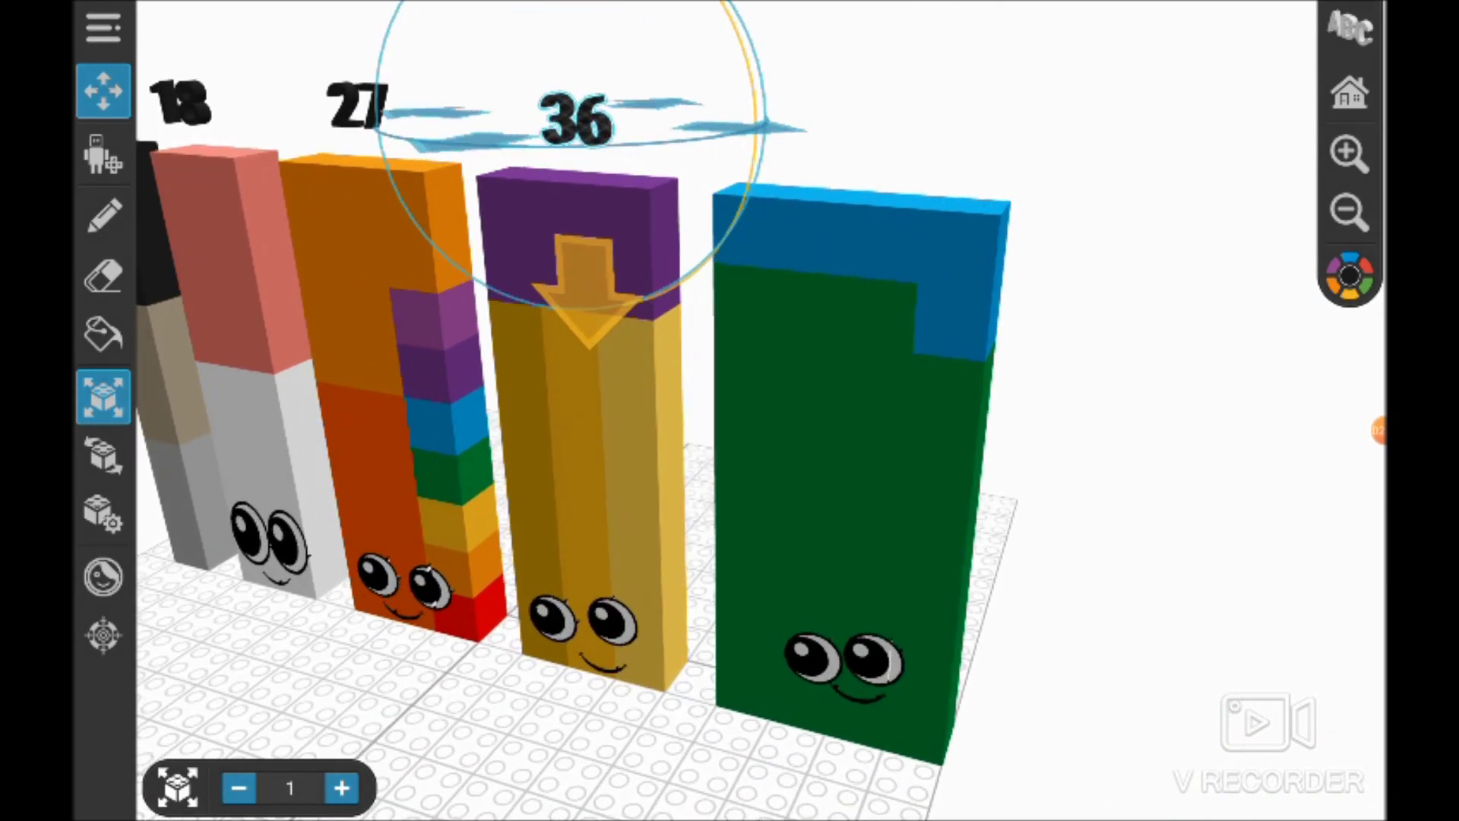
left_click(1351, 29)
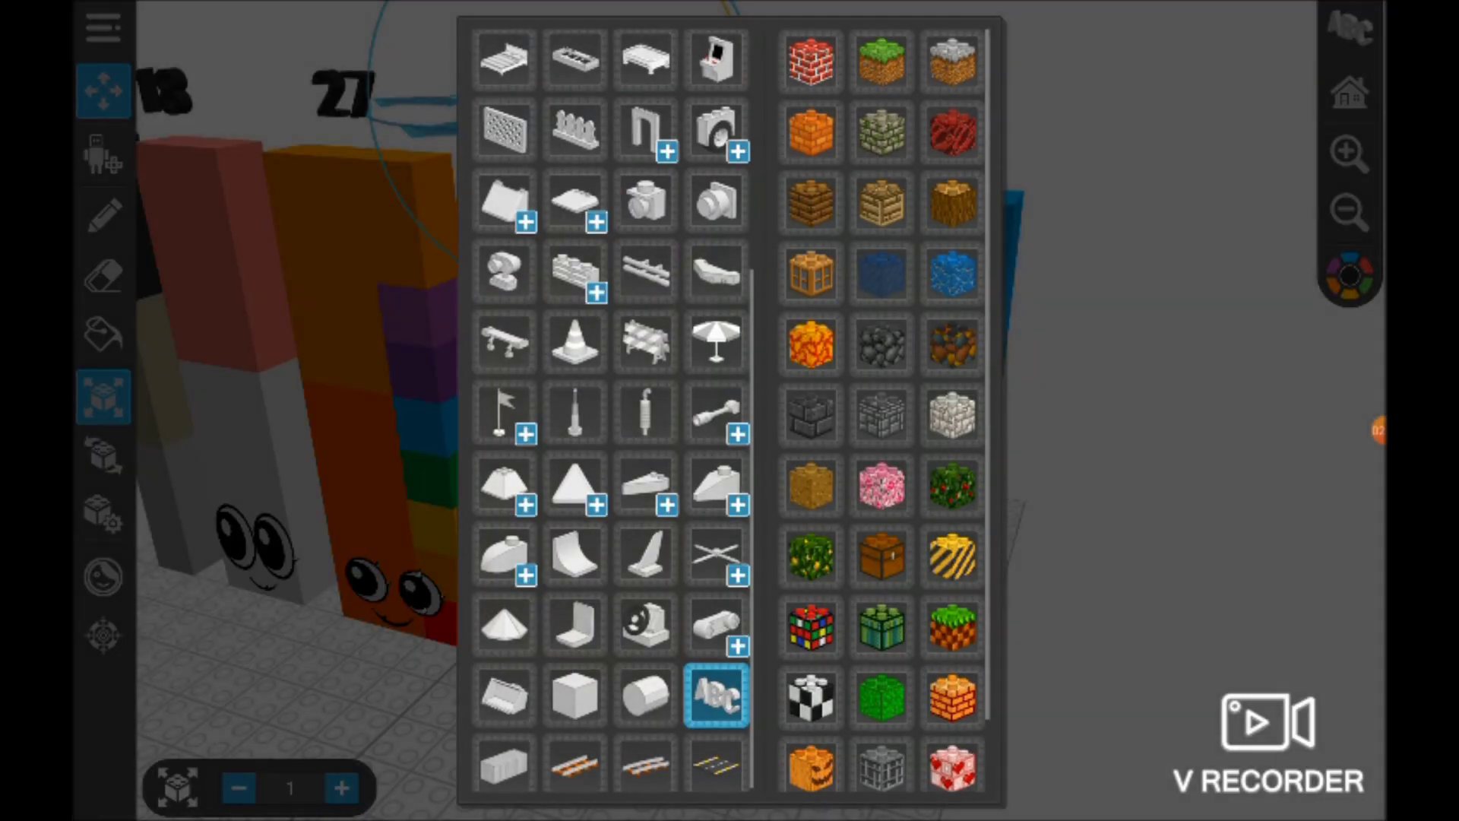
Create a 3D text piece with the label changed from 36 to 45.
left_click(715, 688)
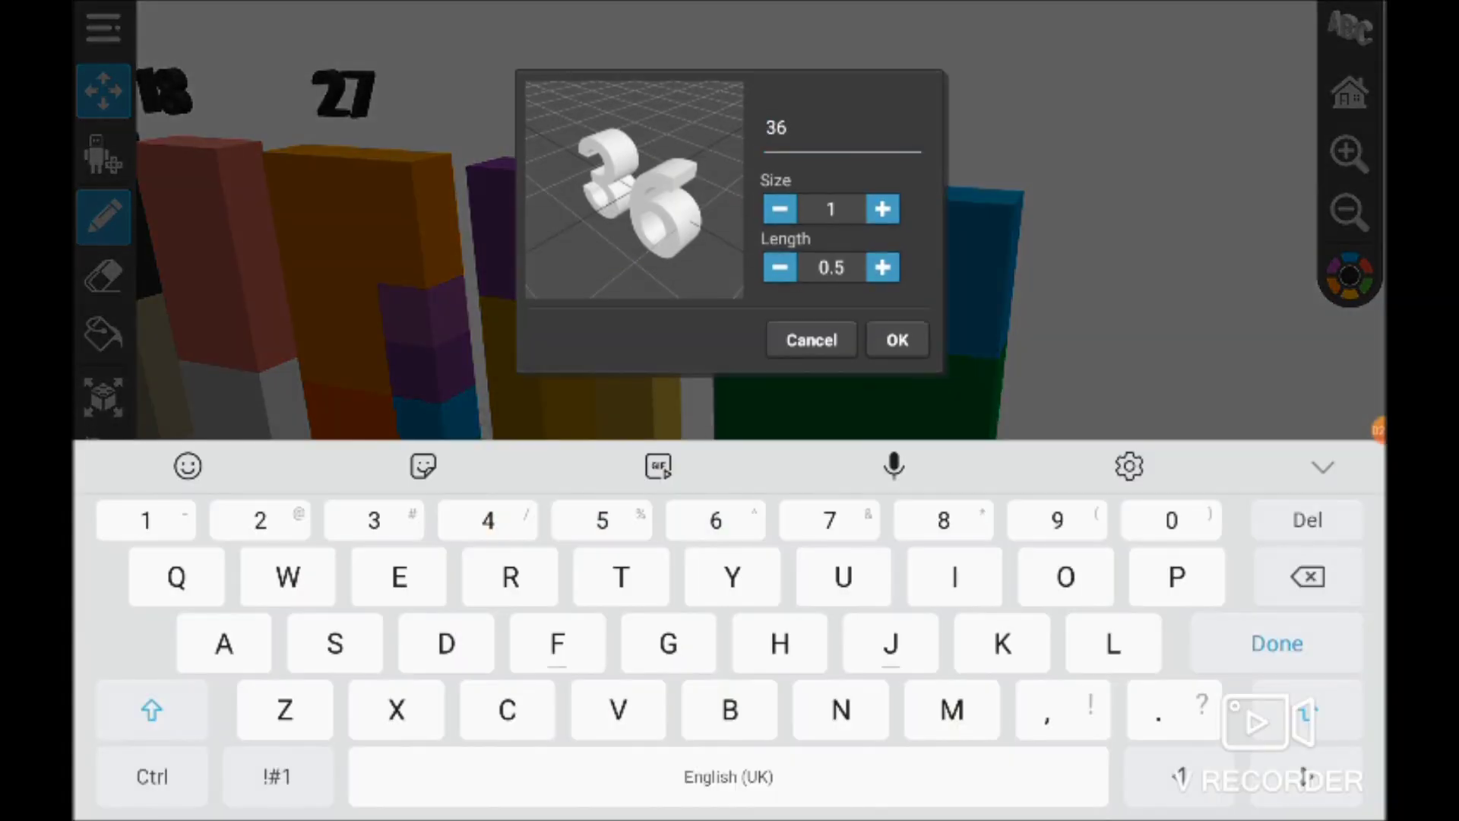
left_click(787, 128)
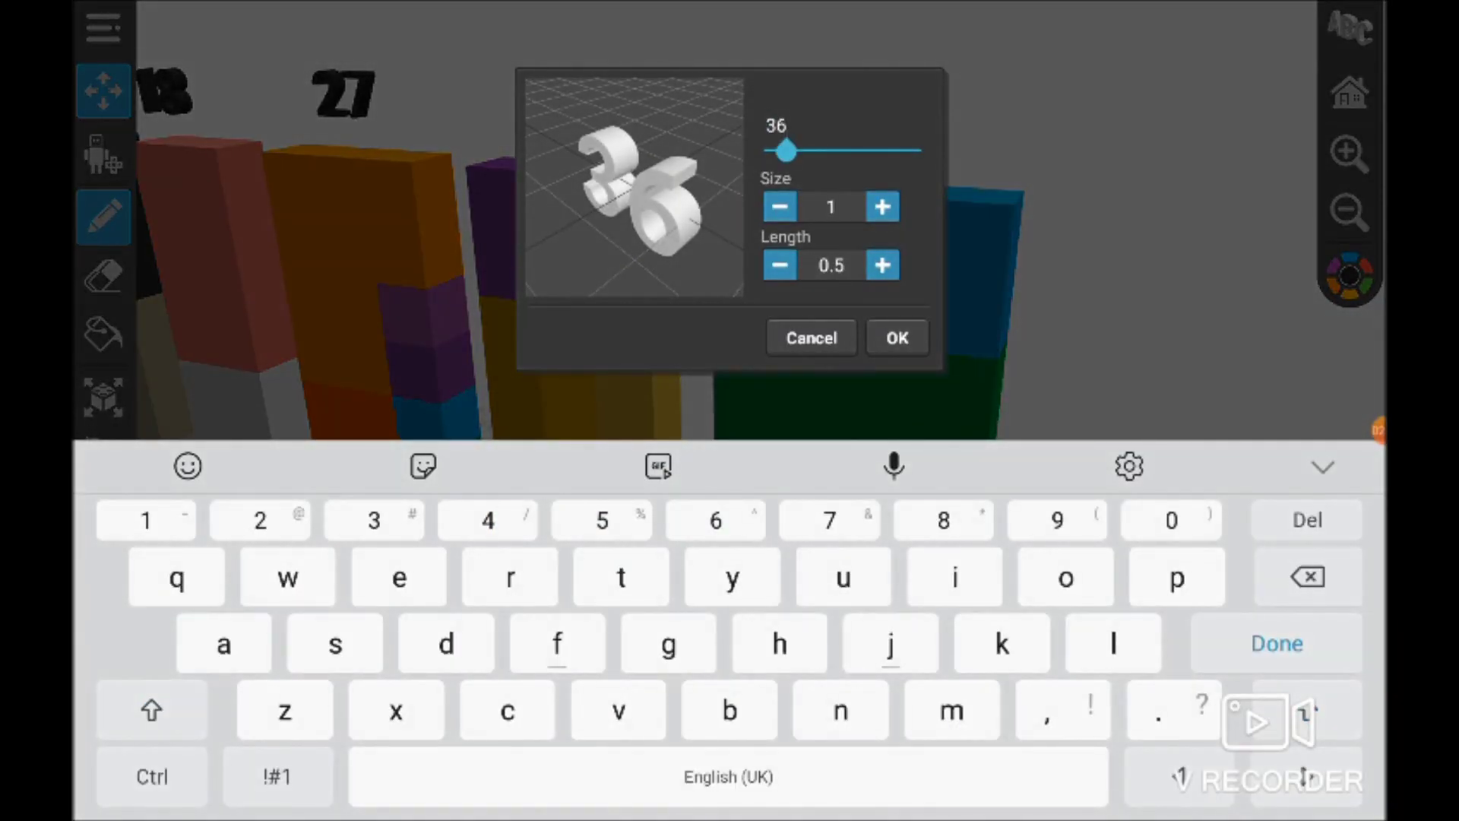
key("BackSpace")
key("BackSpace")
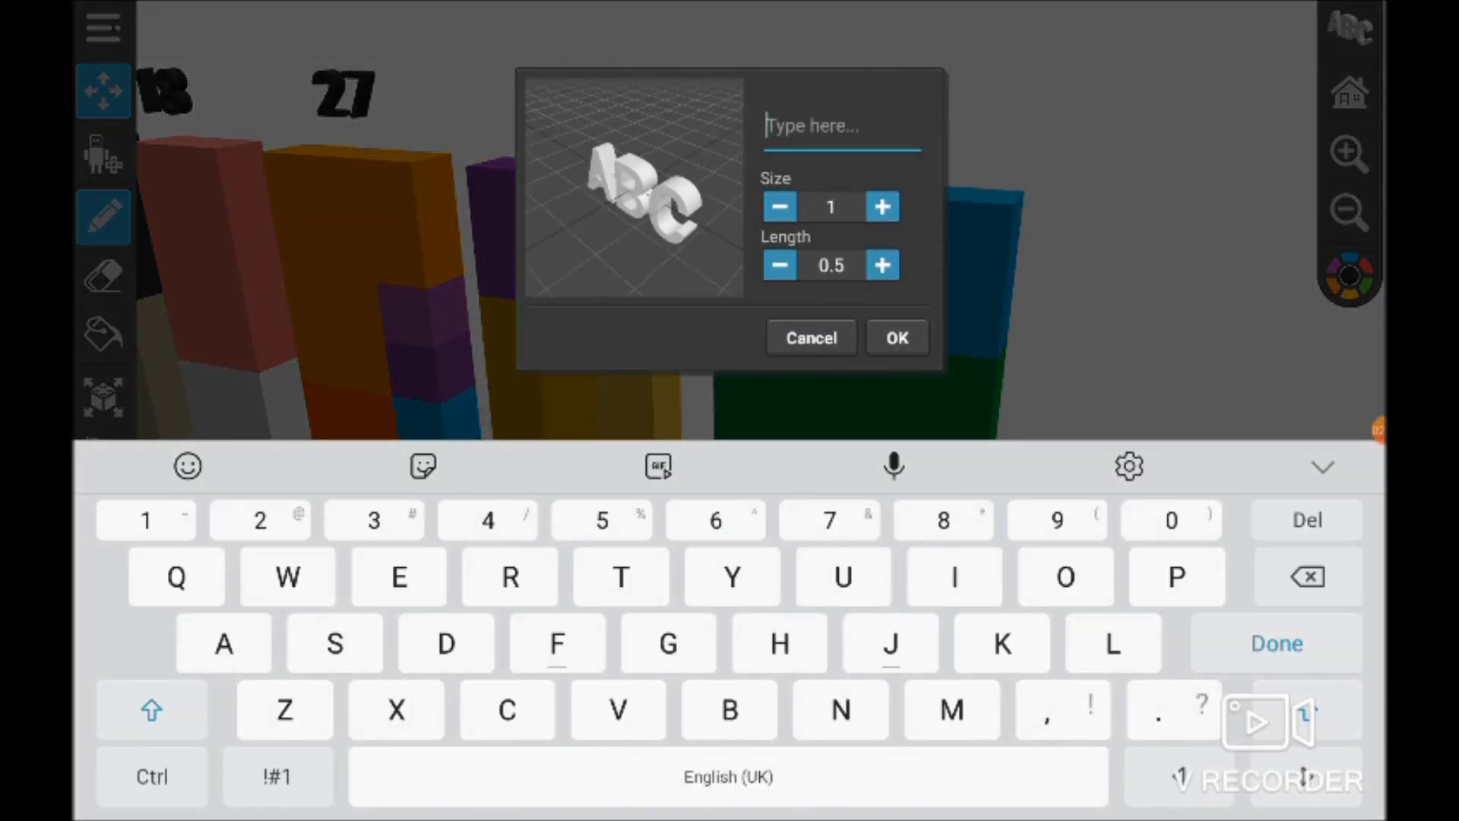
type("45")
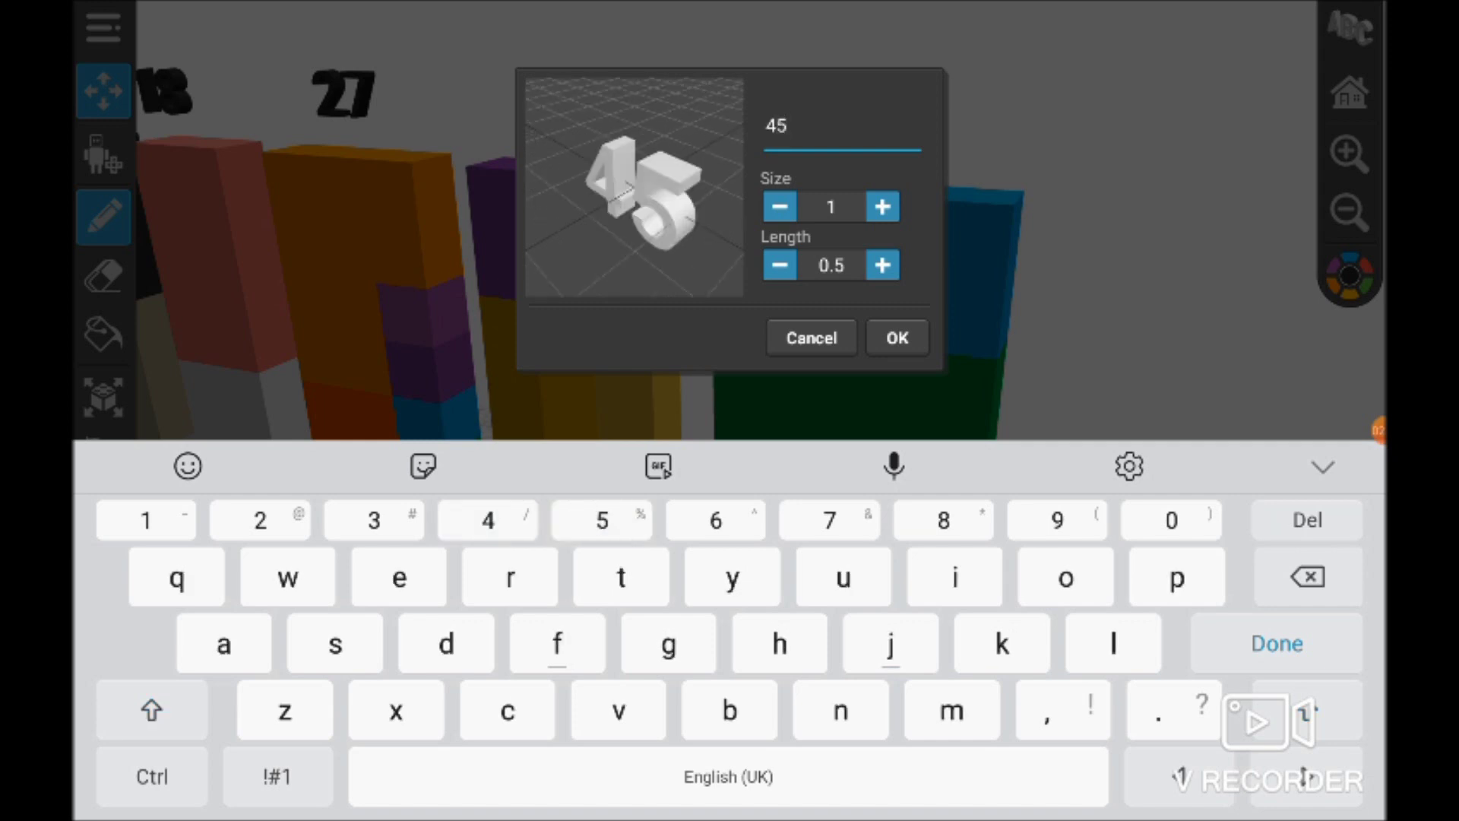
left_click(897, 337)
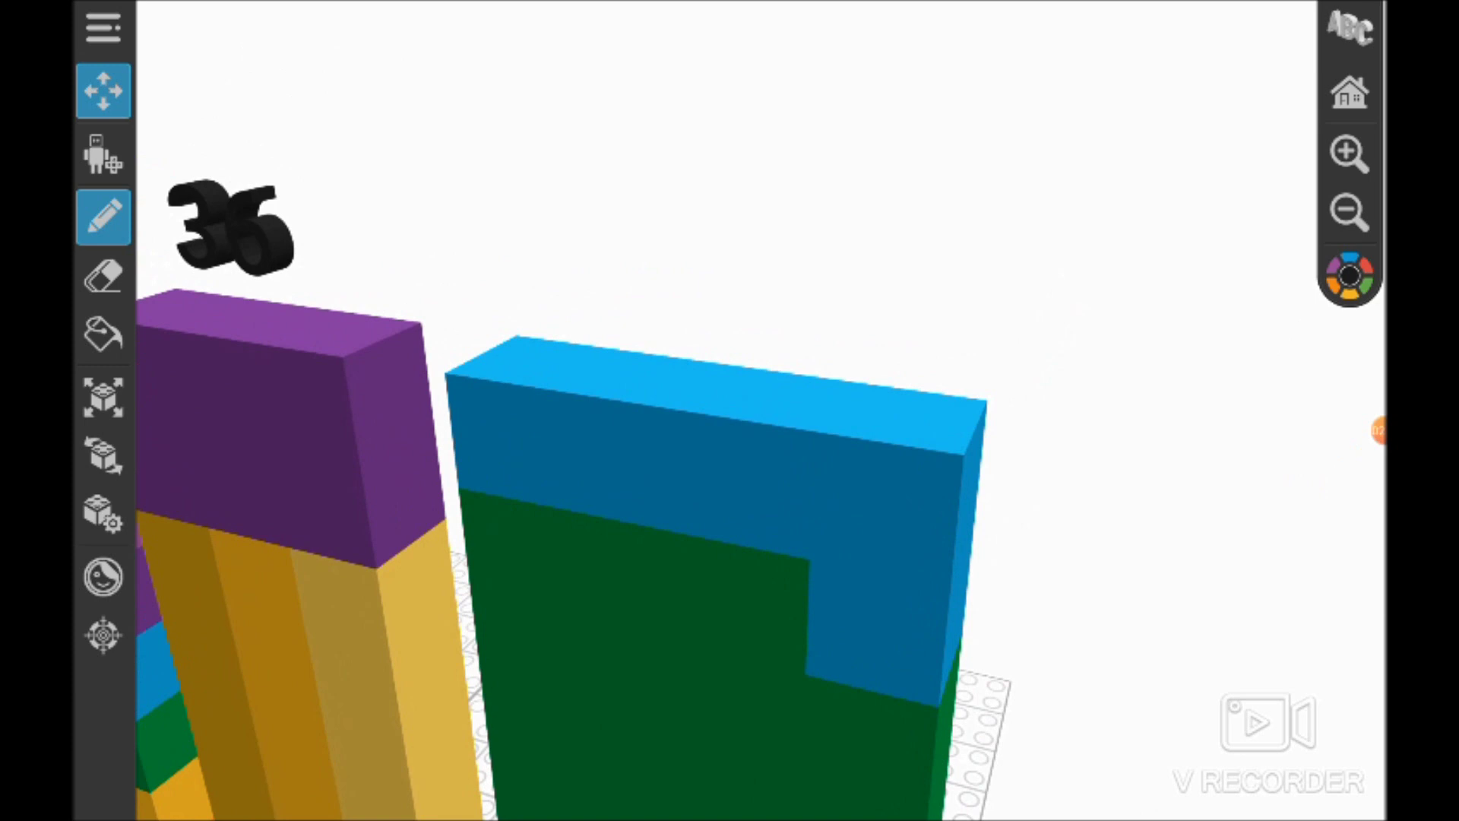
Place the 45 label on the blue-topped green tower and select it for moving.
left_click(719, 377)
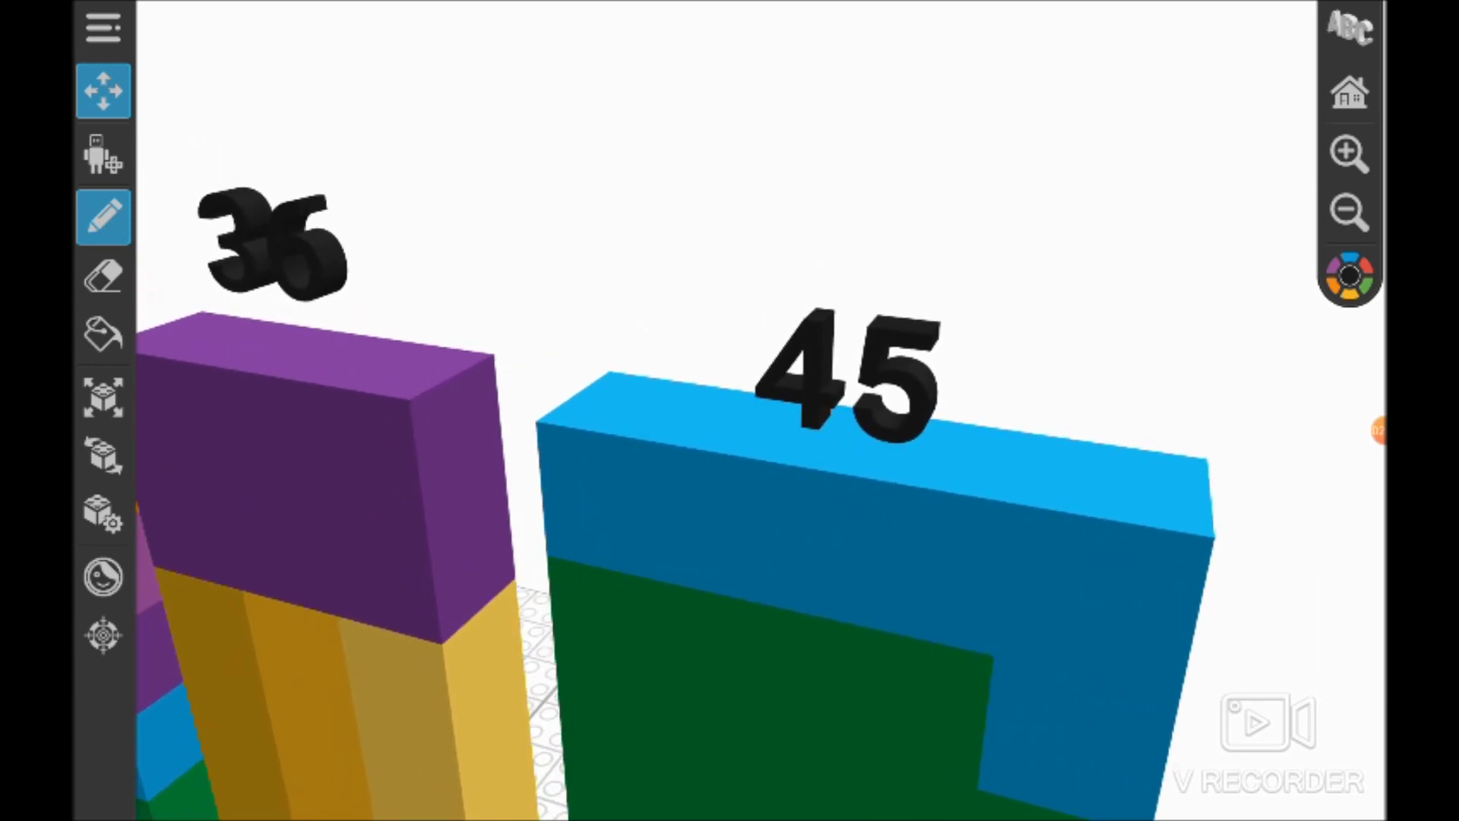
left_click(104, 395)
left_click(849, 377)
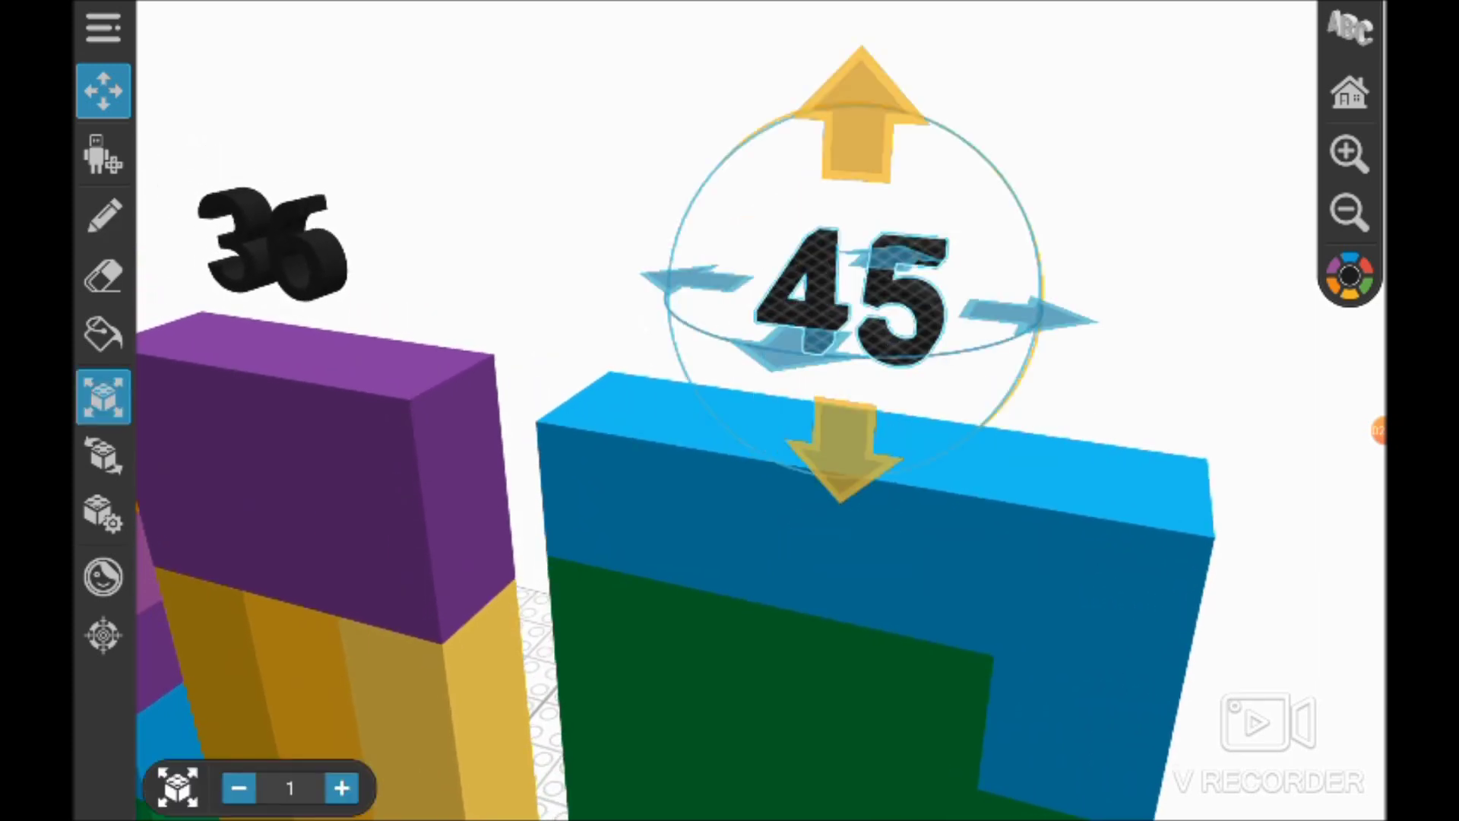
scroll(729, 410, "down", 5)
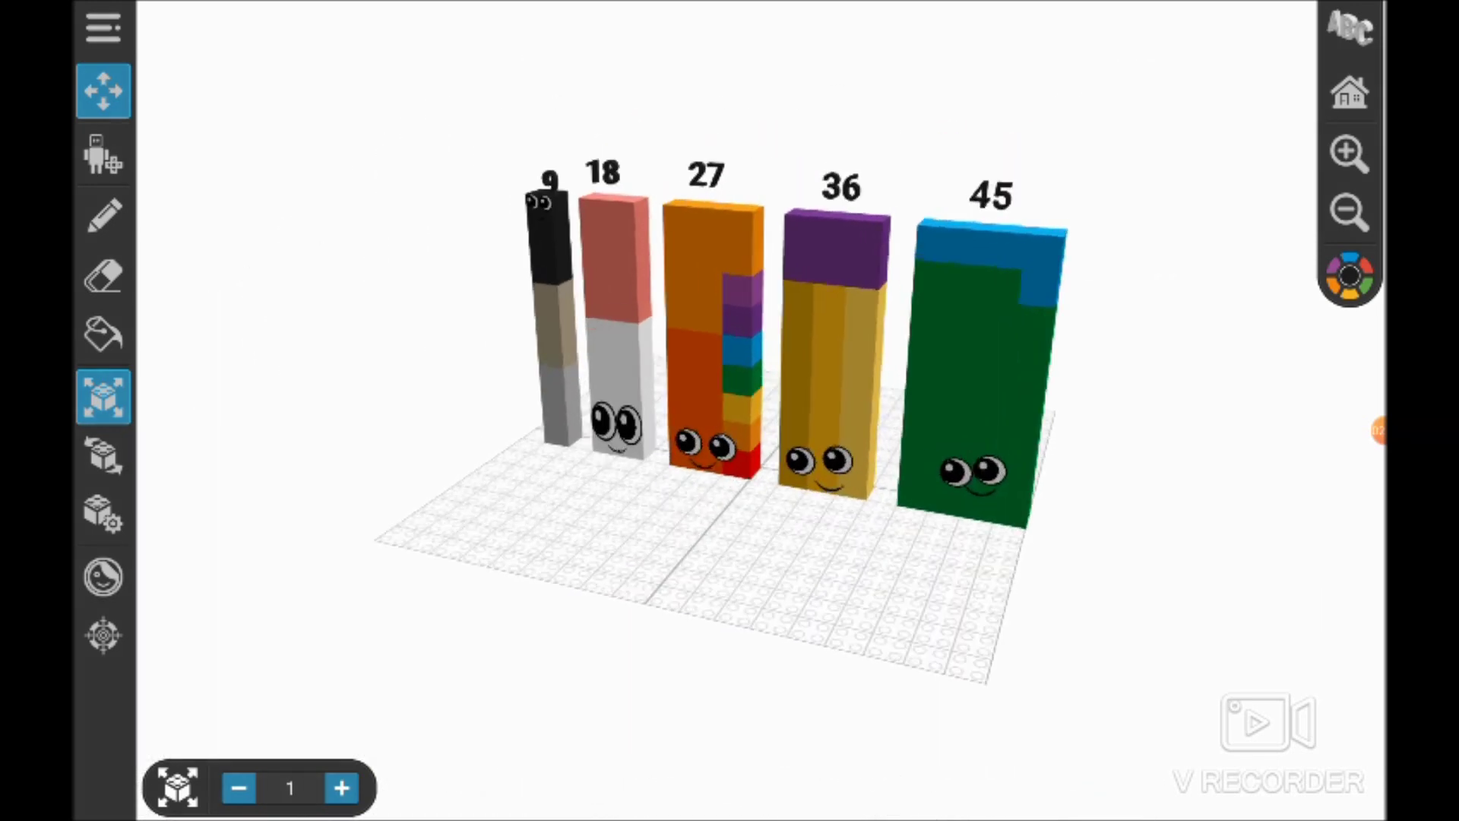
scroll(729, 410, "up", 2)
scroll(729, 411, "up", 5)
scroll(730, 410, "up", 2)
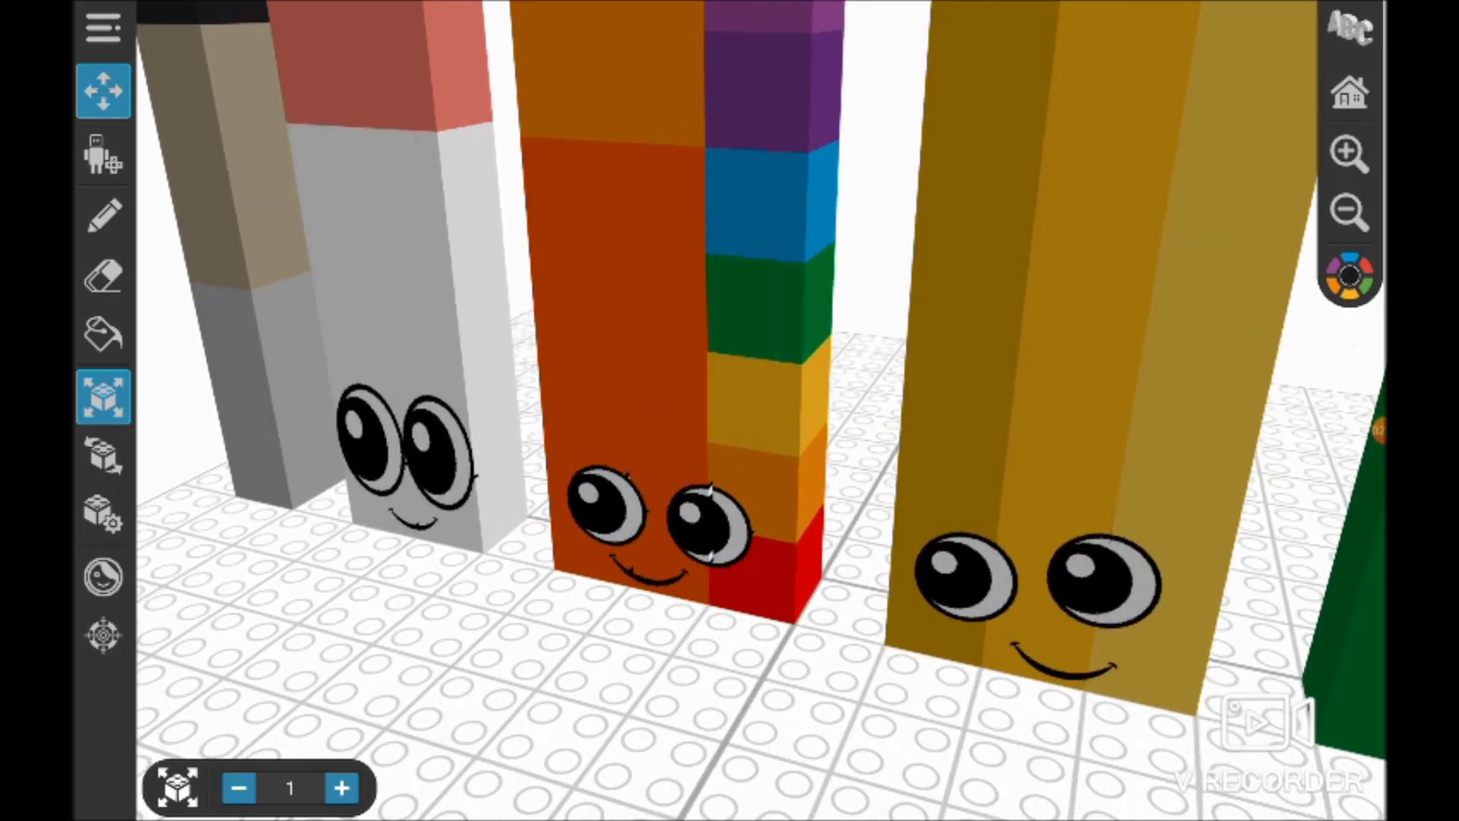
scroll(730, 411, "down", 4)
scroll(729, 410, "up", 2)
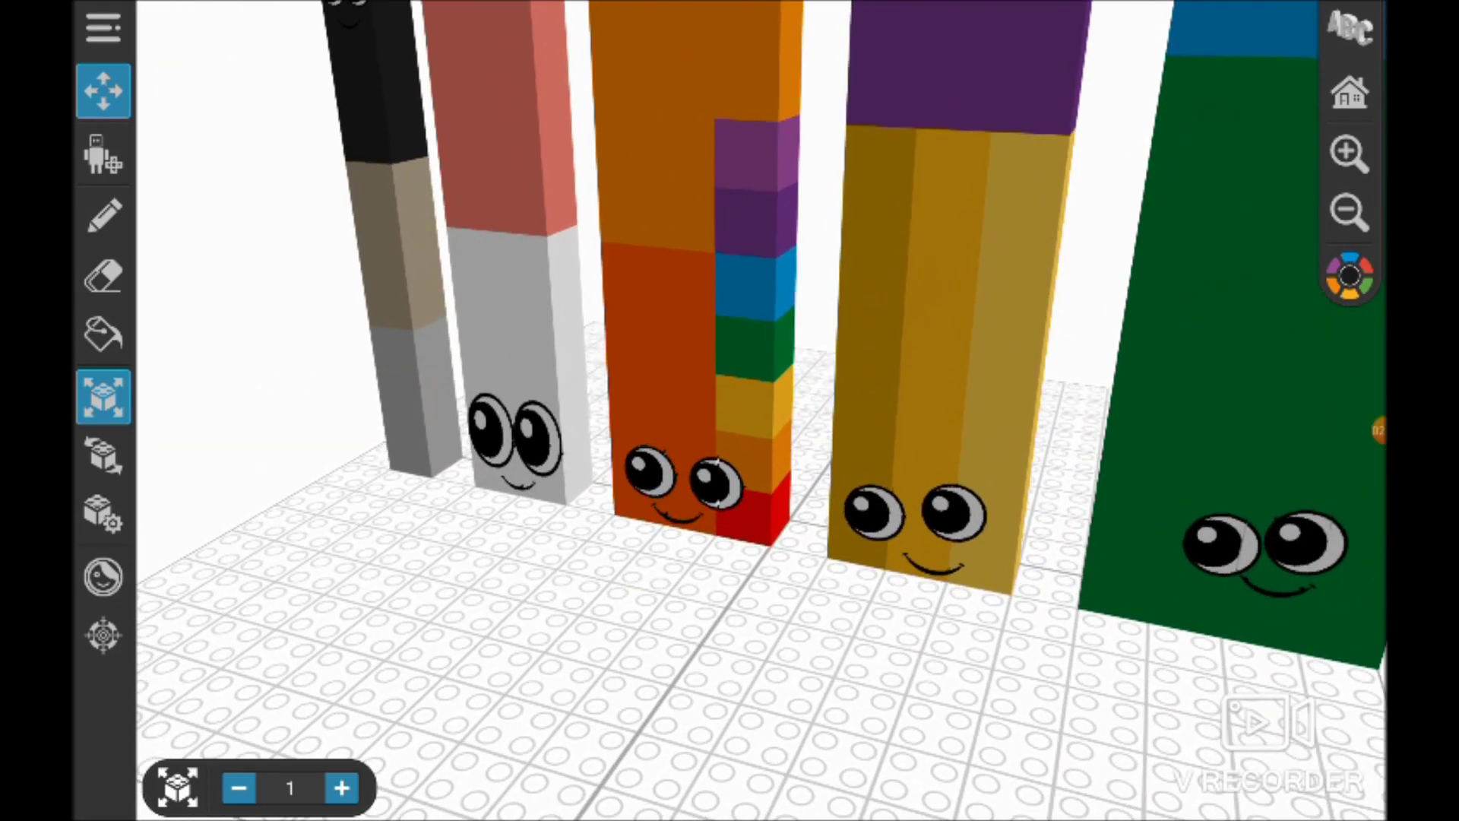
scroll(729, 410, "down", 3)
scroll(730, 410, "down", 4)
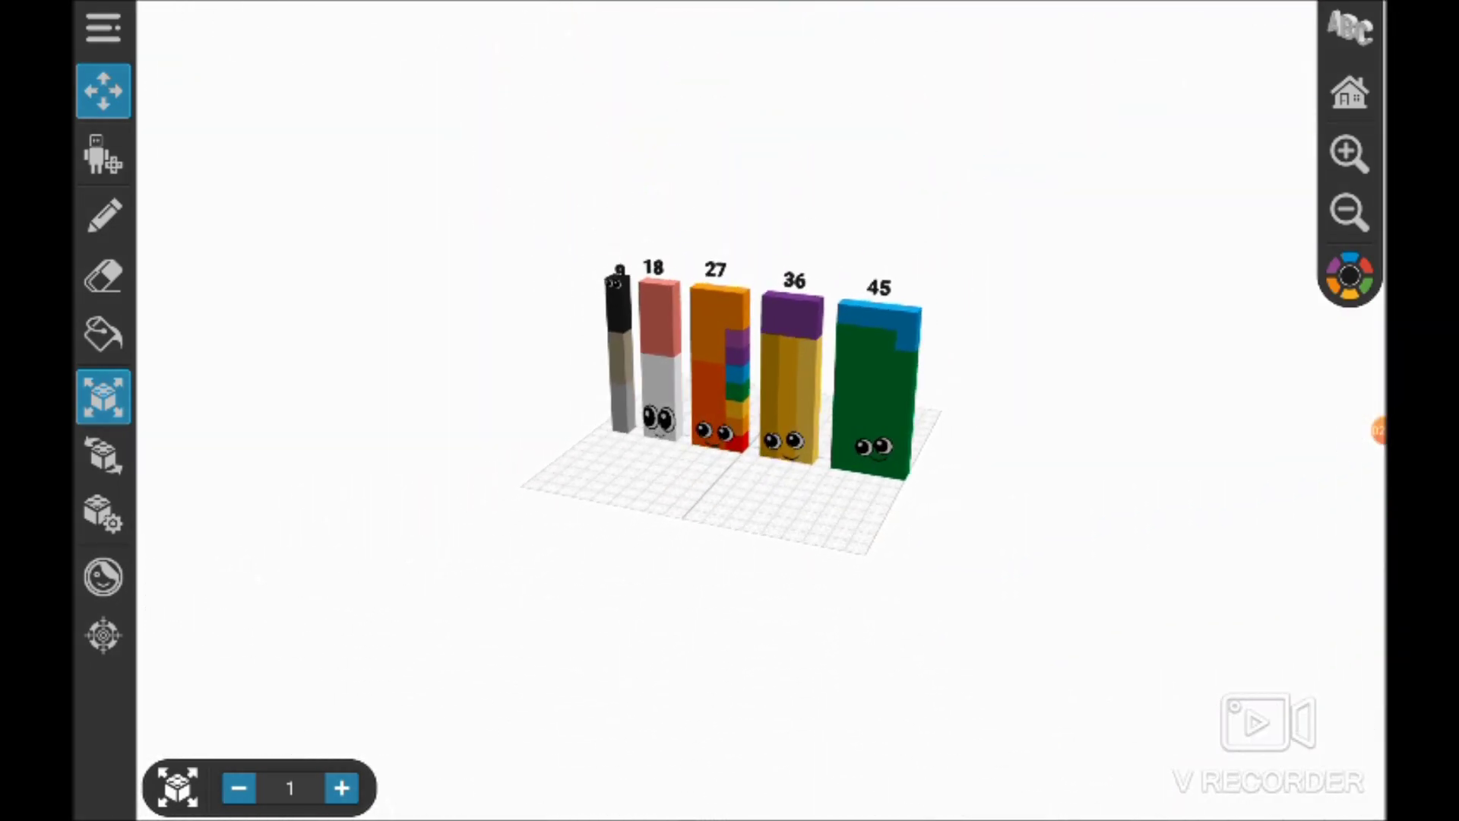
scroll(730, 411, "up", 2)
scroll(730, 410, "up", 5)
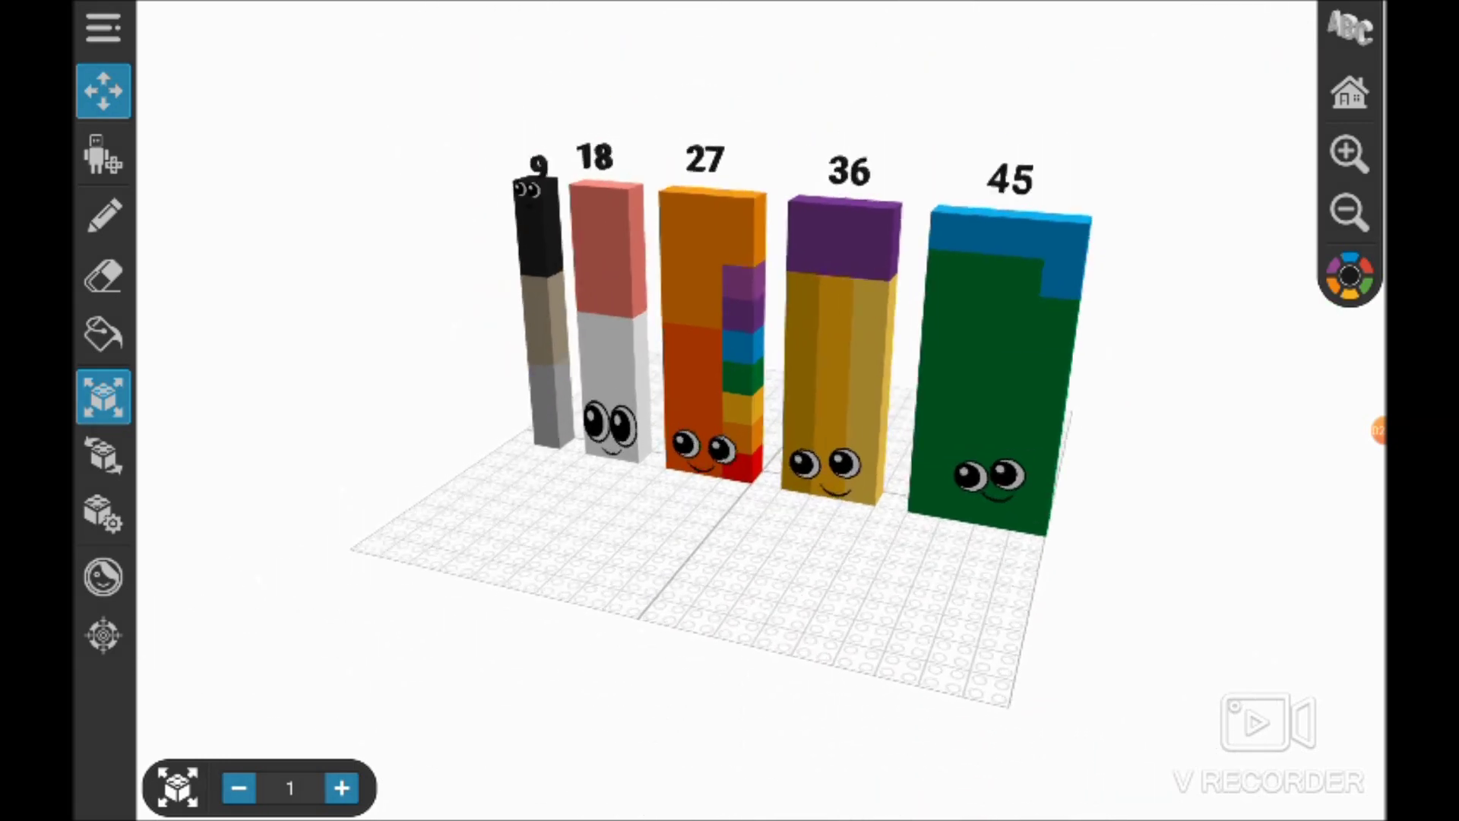